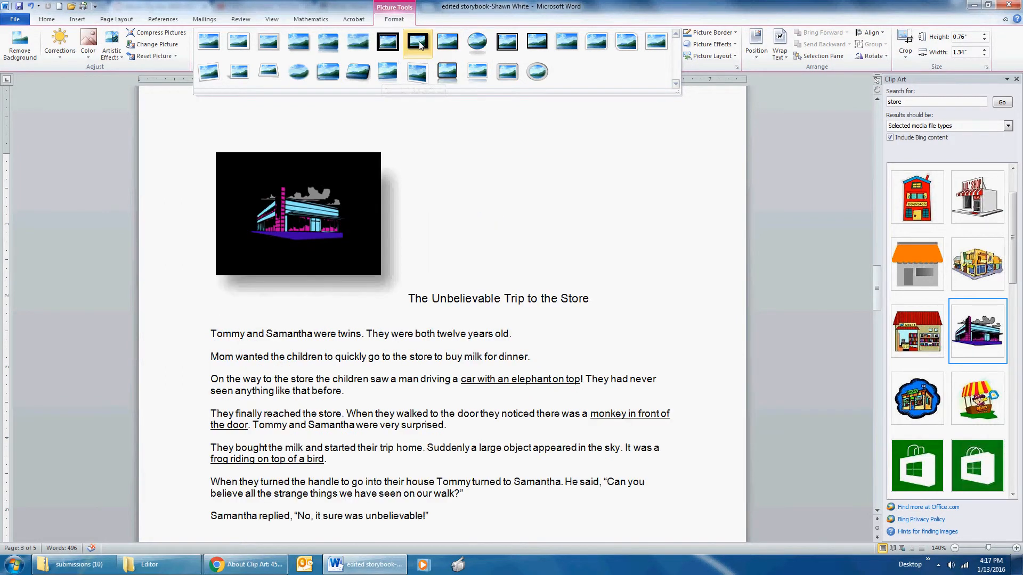
# Step: Apply the centre-shadow picture style to the store clip art and enlarge it to about 1.18" high by 2.09" wide
pyautogui.click(569, 40)
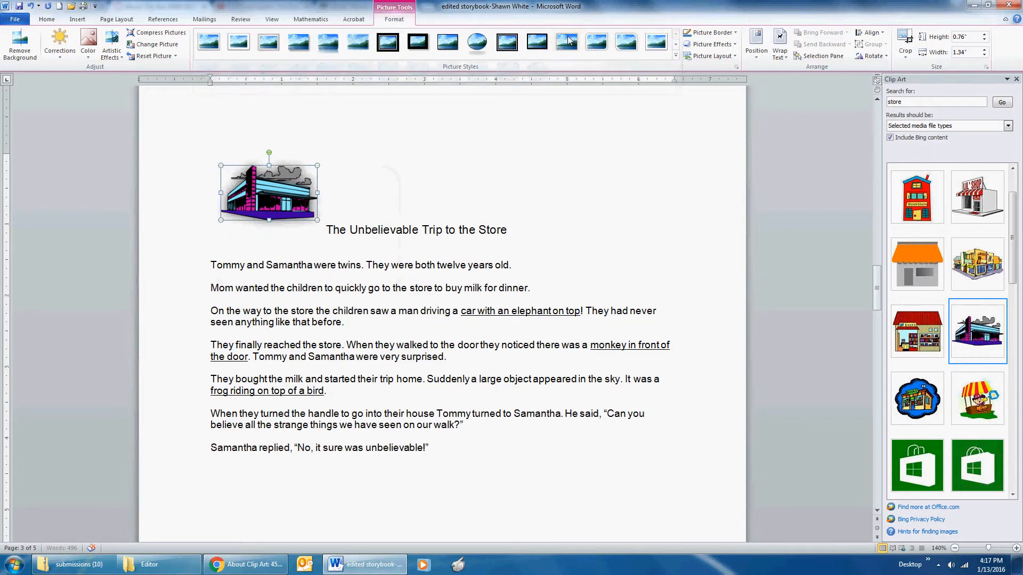
pyautogui.moveTo(317, 219); pyautogui.dragTo(372, 249)
# Step: Add the first reflection variation as a picture effect to the store clip art
pyautogui.click(724, 45)
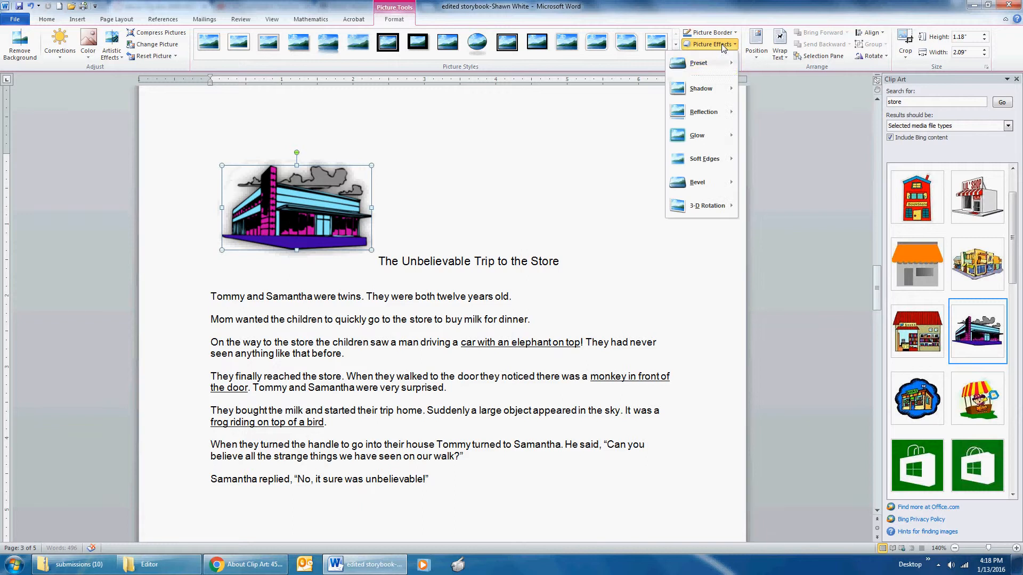
pyautogui.moveTo(716, 136)
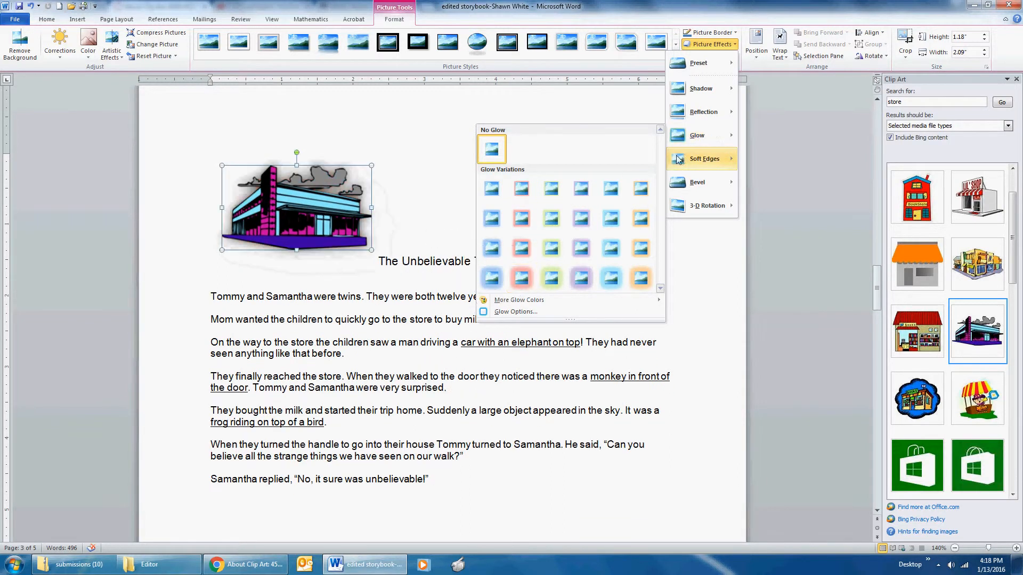
pyautogui.moveTo(719, 112)
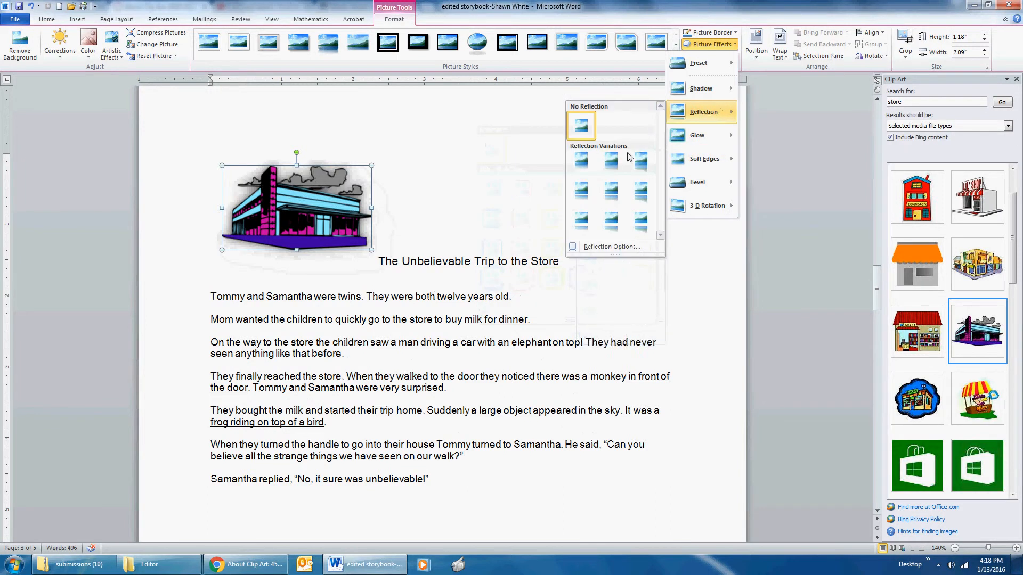
pyautogui.click(586, 170)
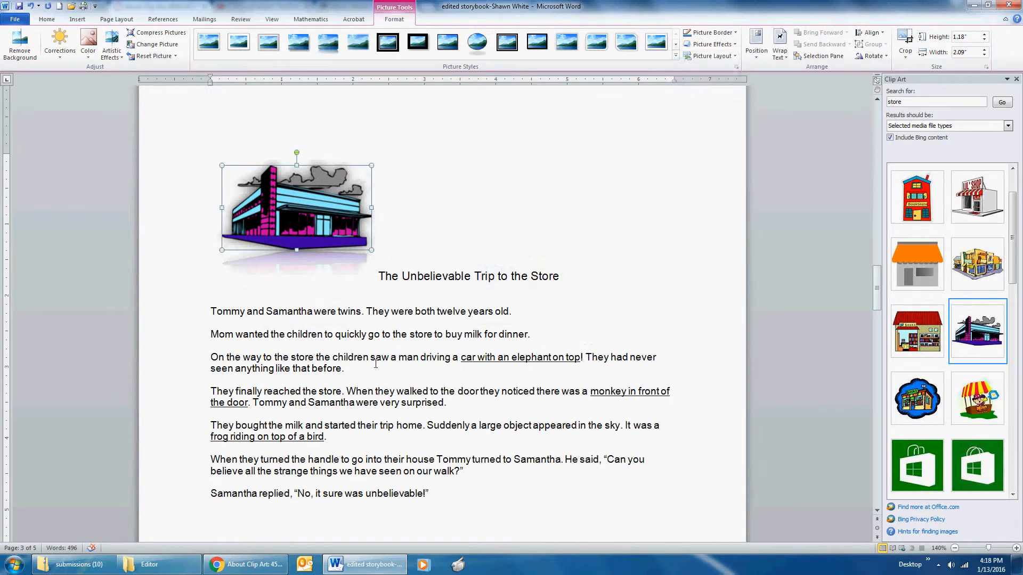
# Step: Check the lesson page in Chrome, return to the Word storybook, and rotate the store clip art counterclockwise to a steep tilt
pyautogui.click(245, 564)
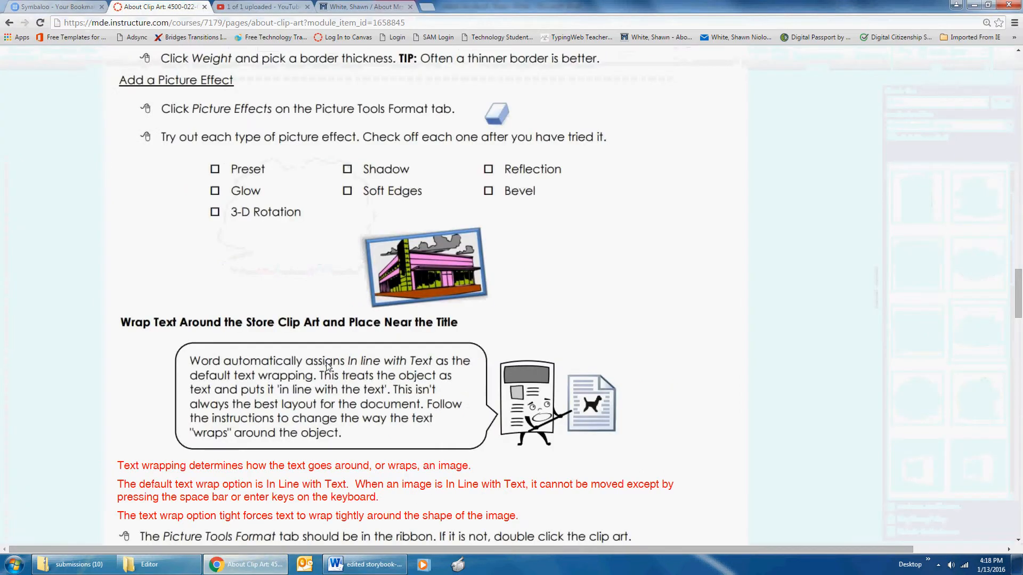
pyautogui.scroll(-3, 327, 366)
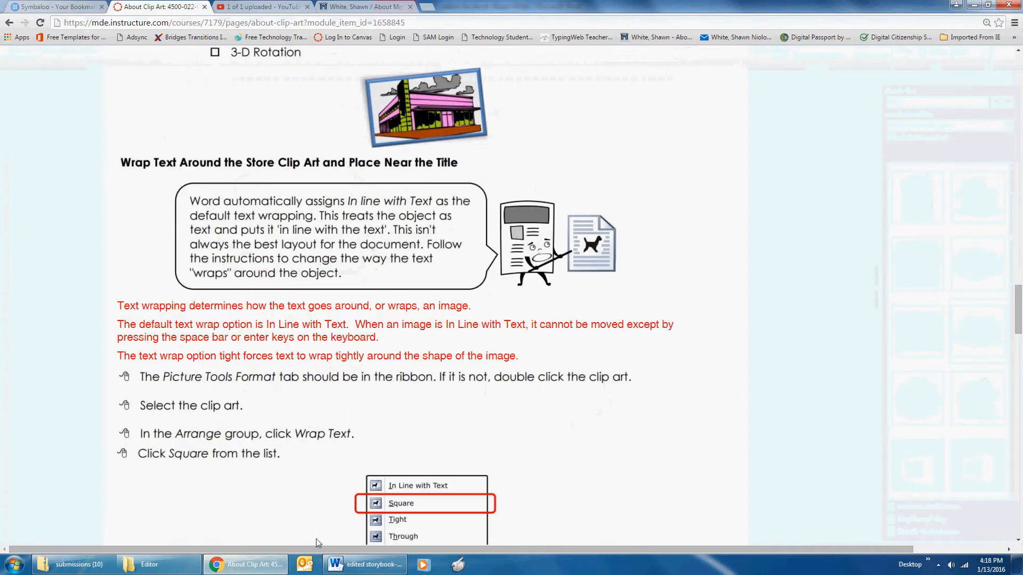
pyautogui.click(365, 564)
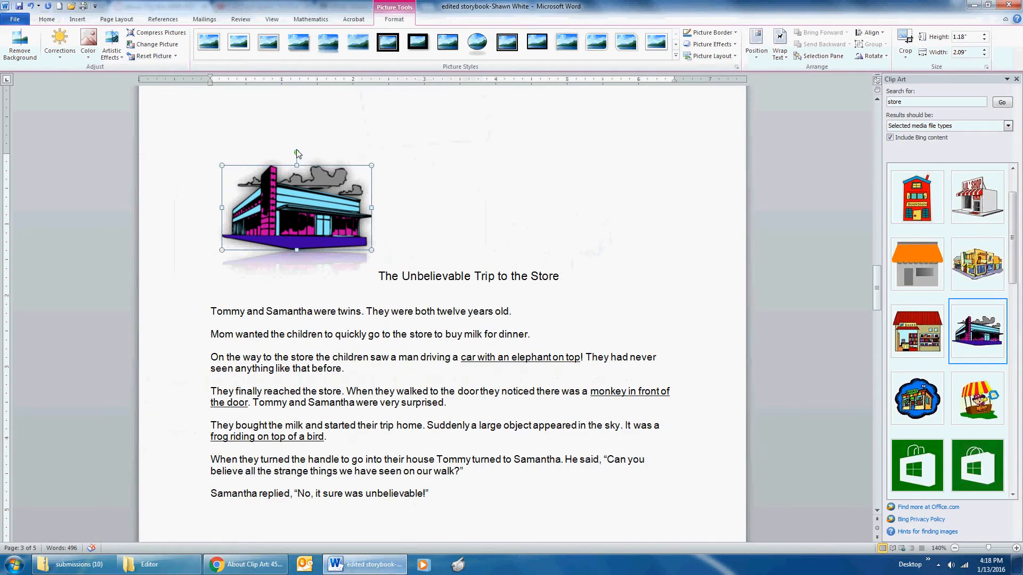
pyautogui.moveTo(297, 152); pyautogui.dragTo(251, 157)
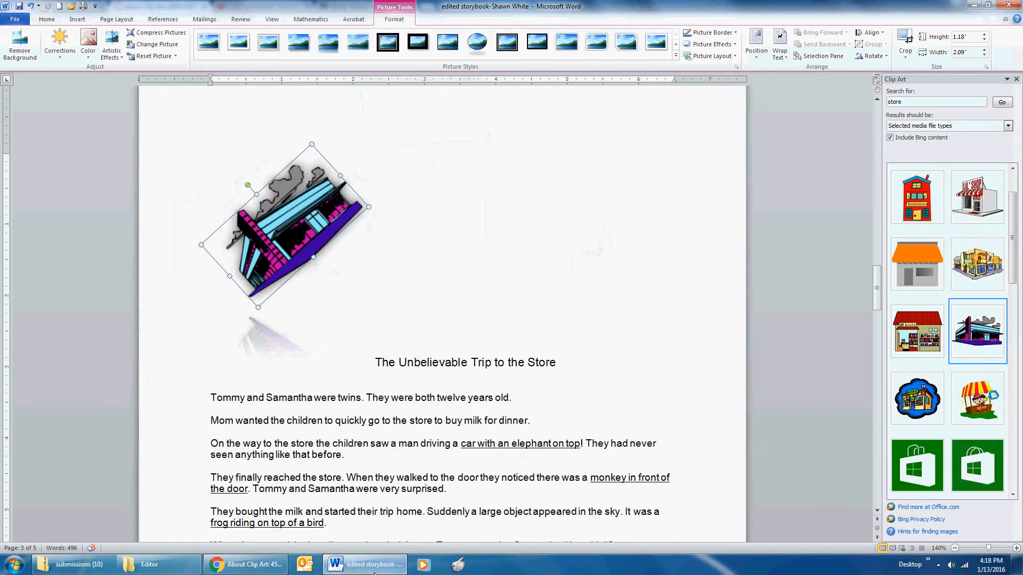
# Step: Switch to Chrome and read the lesson's text wrapping instructions through to the list of wrapping choices
pyautogui.click(373, 565)
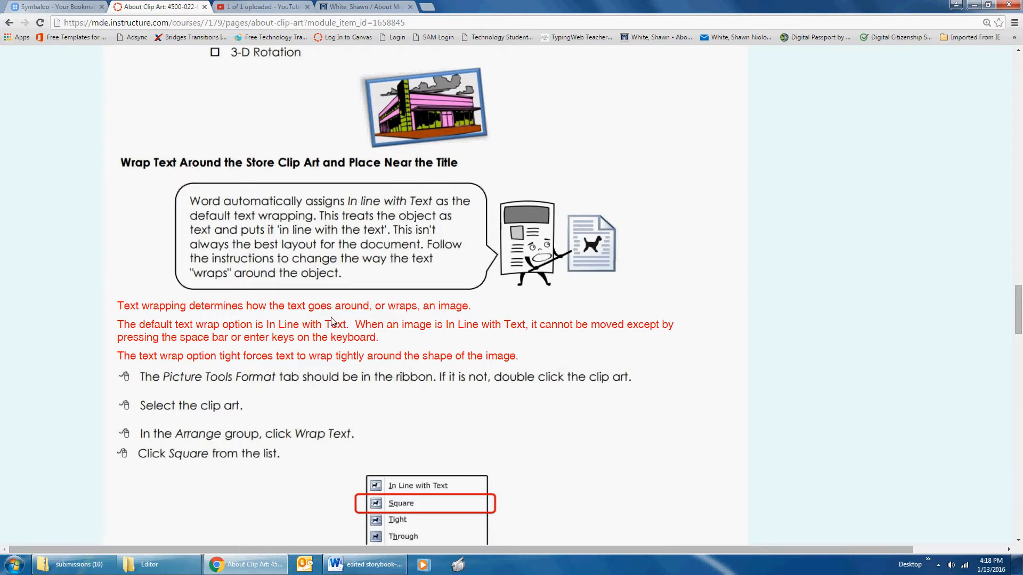
pyautogui.scroll(-3, 336, 320)
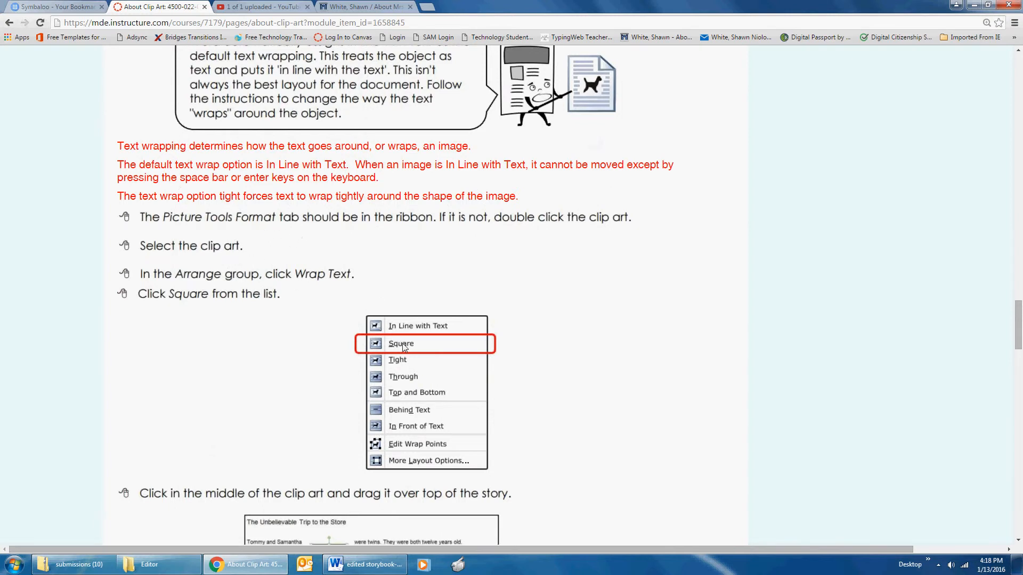
pyautogui.scroll(-1, 401, 343)
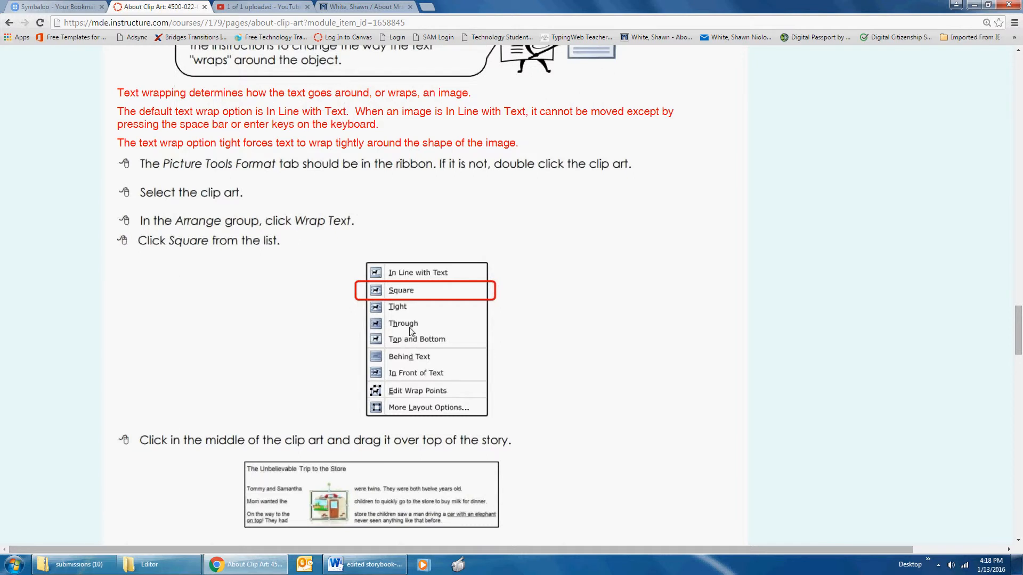
pyautogui.scroll(-3, 412, 331)
pyautogui.scroll(-3, 411, 331)
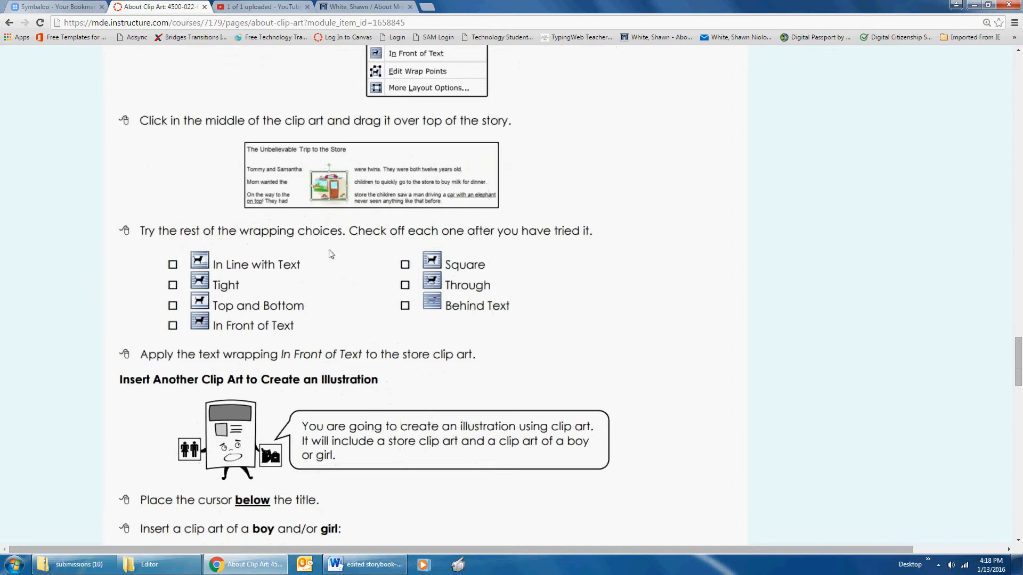
# Step: Switch back to Word, set the store clip art's text wrapping to Square, and move it into the middle of the story
pyautogui.click(370, 566)
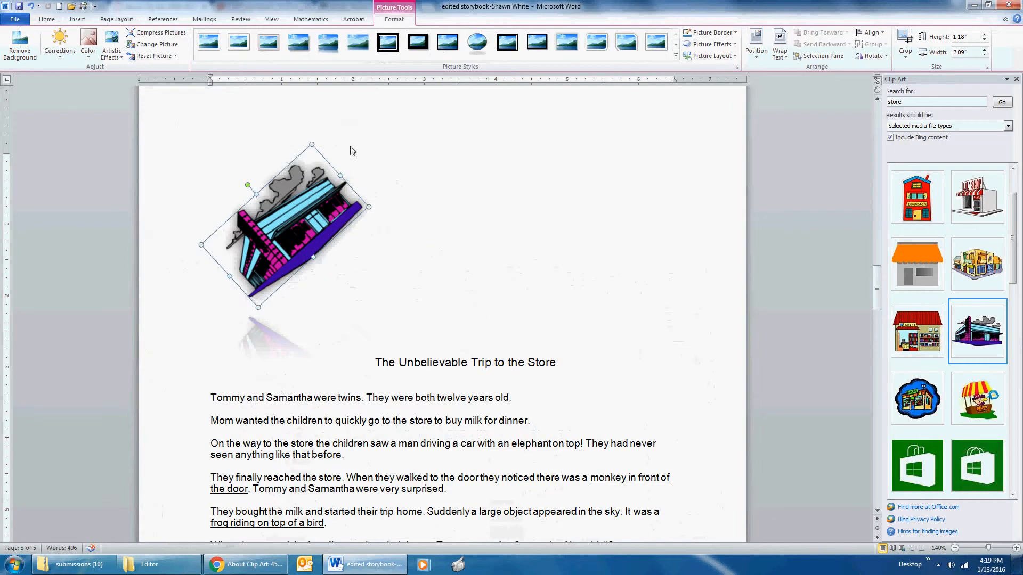
pyautogui.click(781, 52)
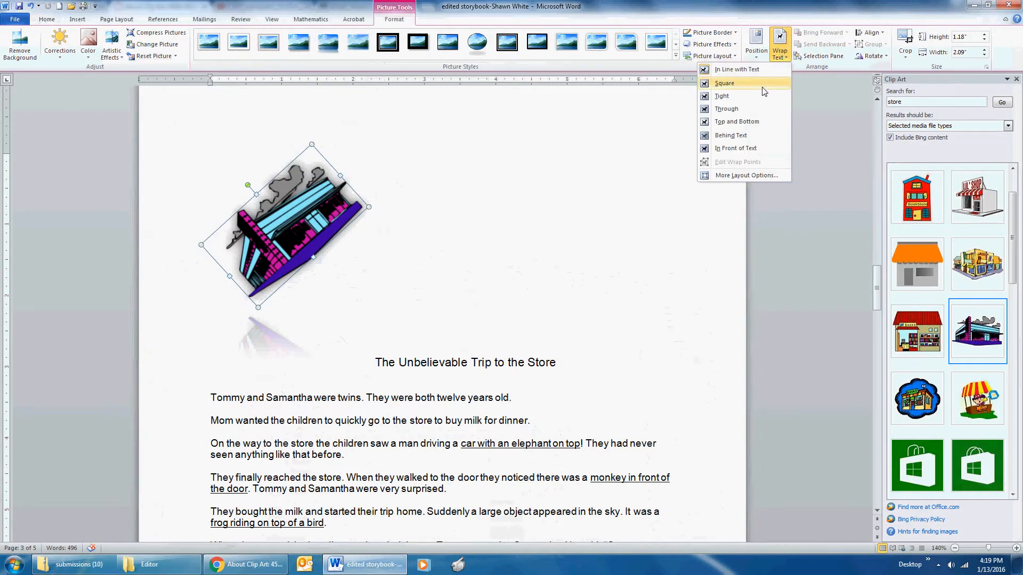
pyautogui.click(717, 86)
pyautogui.moveTo(292, 213); pyautogui.dragTo(443, 301)
# Step: Check the wrapping choices on the lesson page in Chrome and set the store clip art's text wrapping to Tight in Word
pyautogui.click(251, 565)
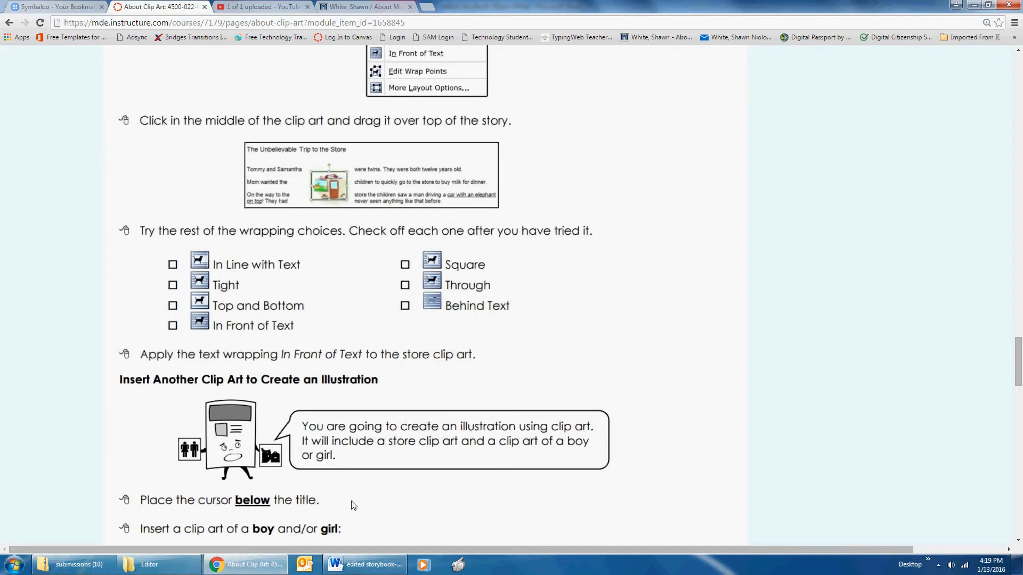
pyautogui.click(346, 566)
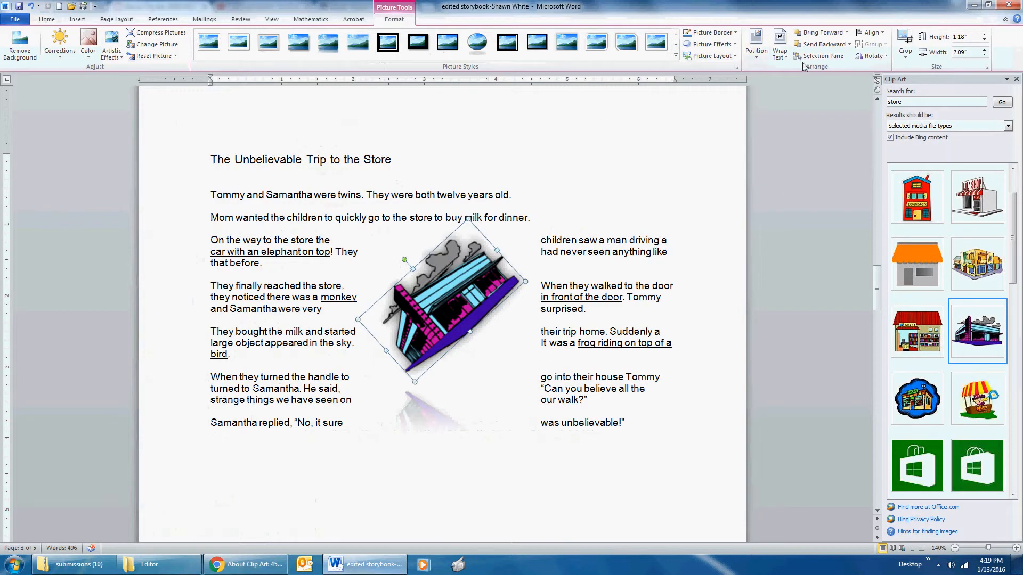
pyautogui.click(780, 48)
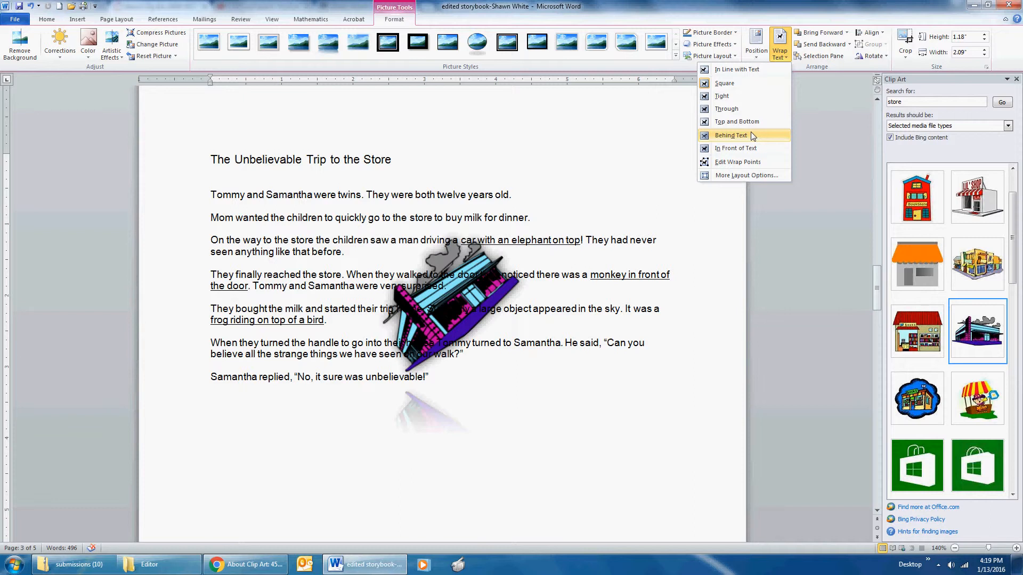
pyautogui.click(745, 94)
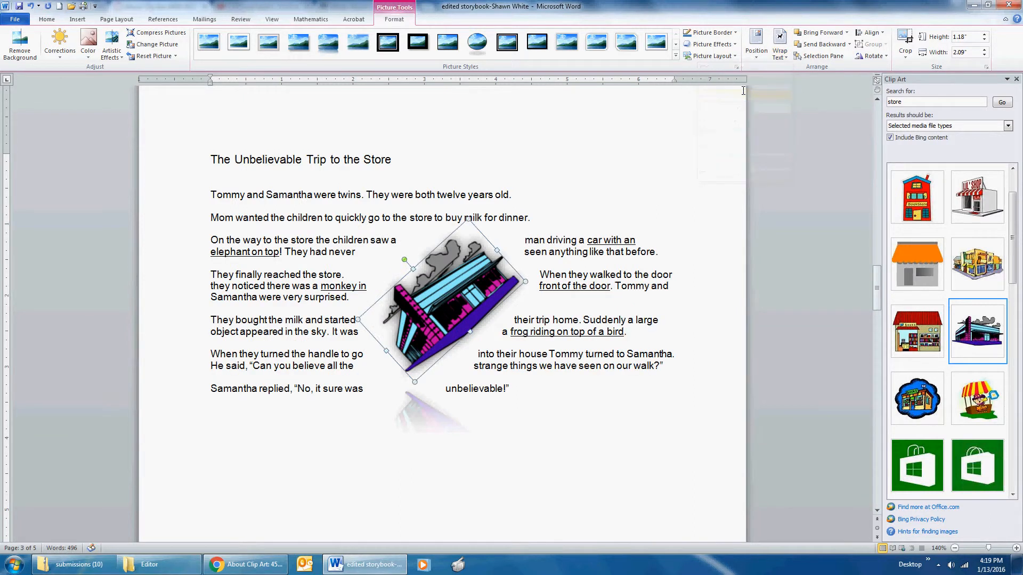
# Step: Reduce the store clip art's tilt slightly and shrink it to about 1.04" high by 1.84" wide
pyautogui.moveTo(404, 260); pyautogui.dragTo(413, 253)
pyautogui.moveTo(482, 228); pyautogui.dragTo(475, 243)
# Step: Switch to Chrome and read the lesson's instructions for inserting a boy or girl clip art to create an illustration
pyautogui.click(246, 564)
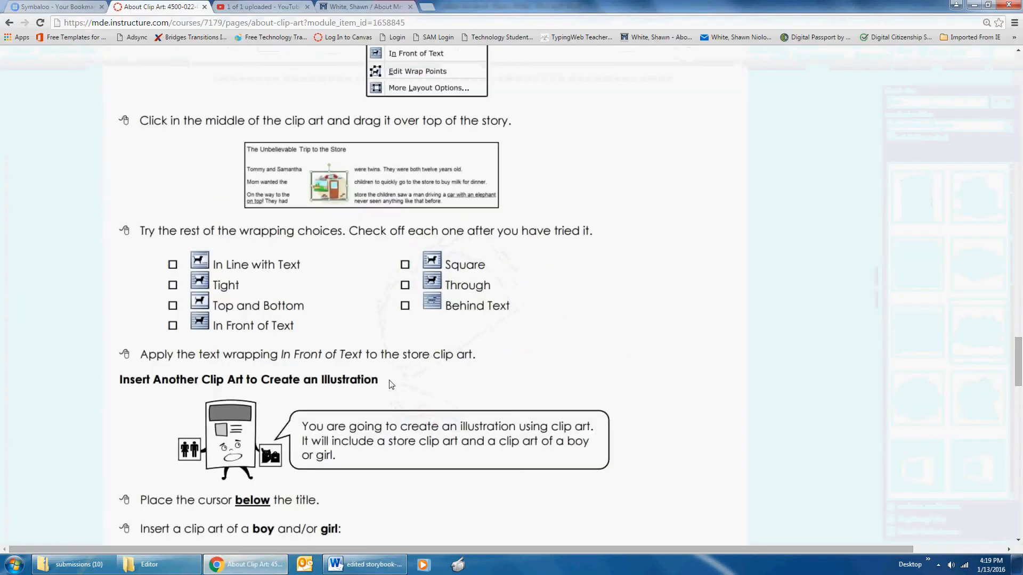
pyautogui.scroll(-1, 392, 385)
pyautogui.scroll(-2, 391, 384)
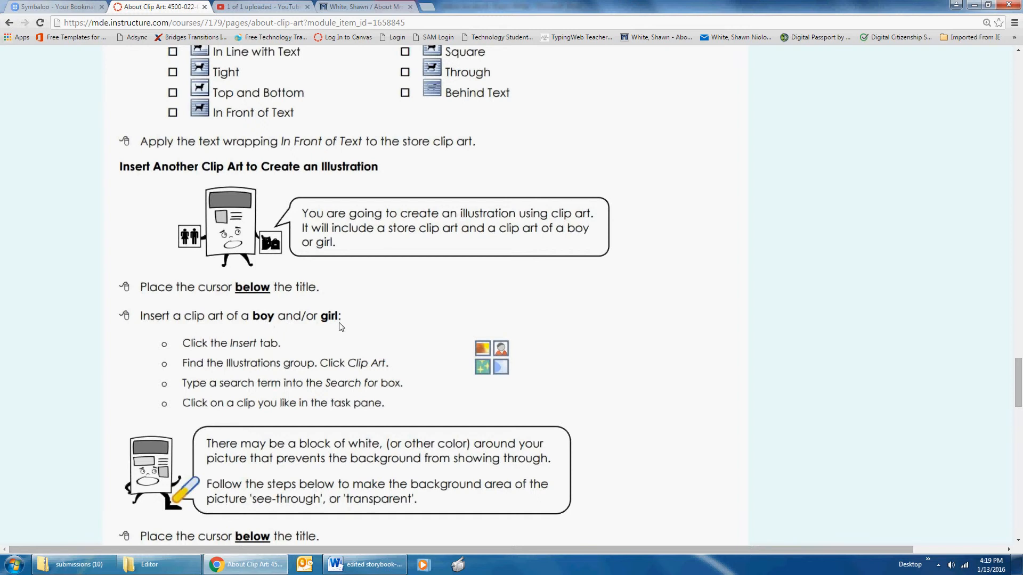
pyautogui.scroll(-3, 341, 326)
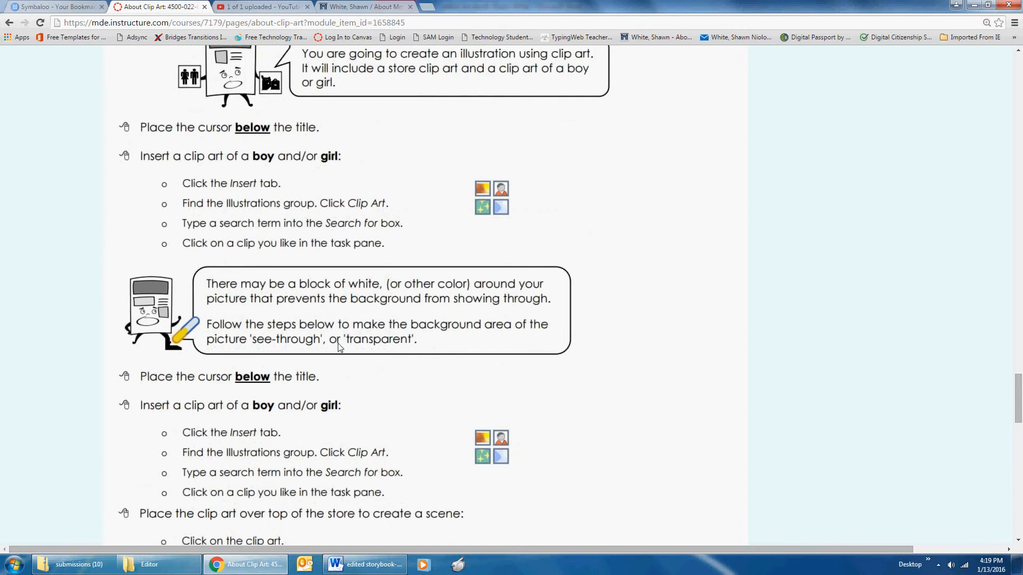
# Step: Switch back to Word, place the cursor below the story title, and search the clip art for "boy and girl"
pyautogui.click(365, 564)
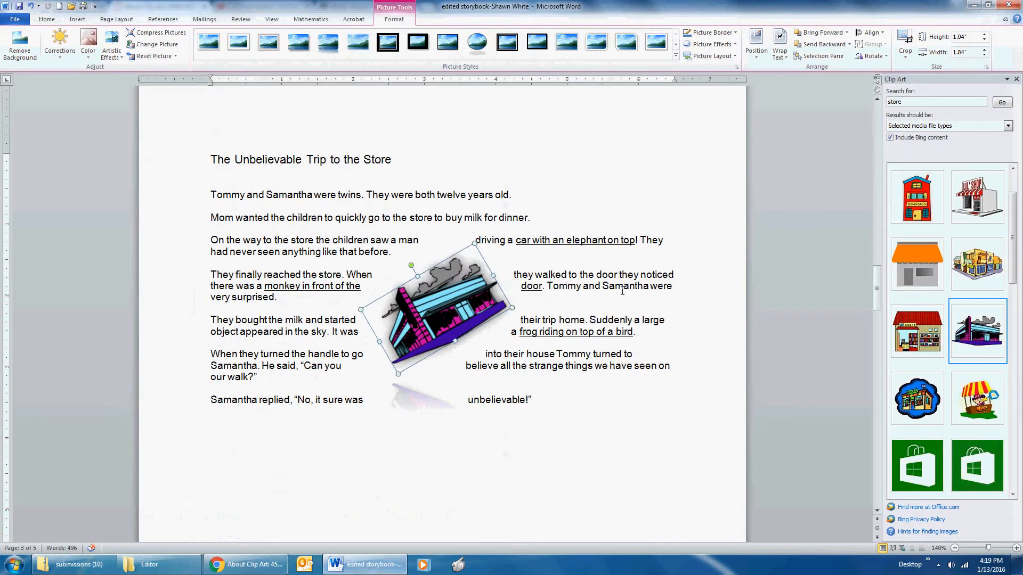
pyautogui.click(636, 335)
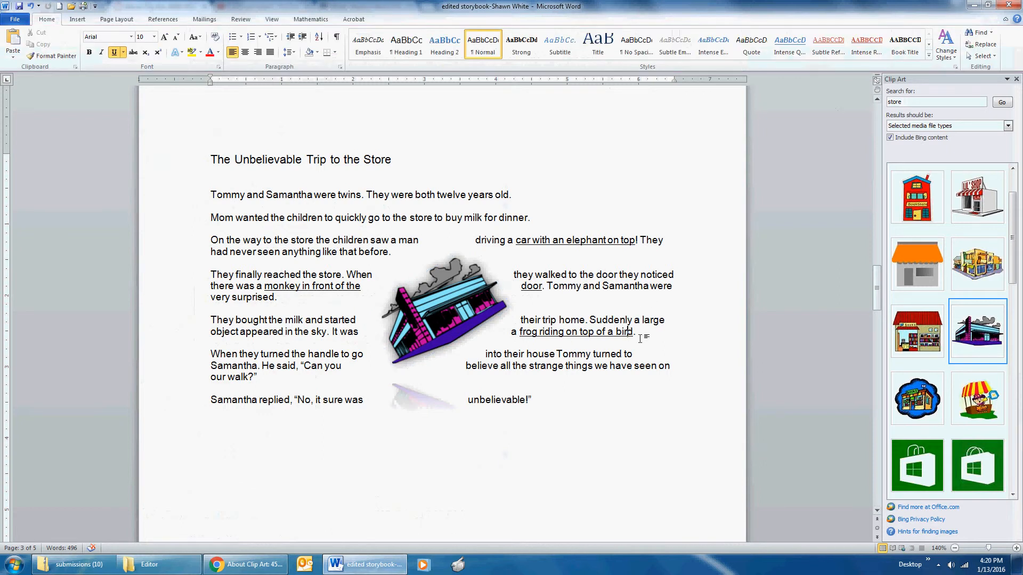
pyautogui.click(407, 169)
pyautogui.click(922, 103)
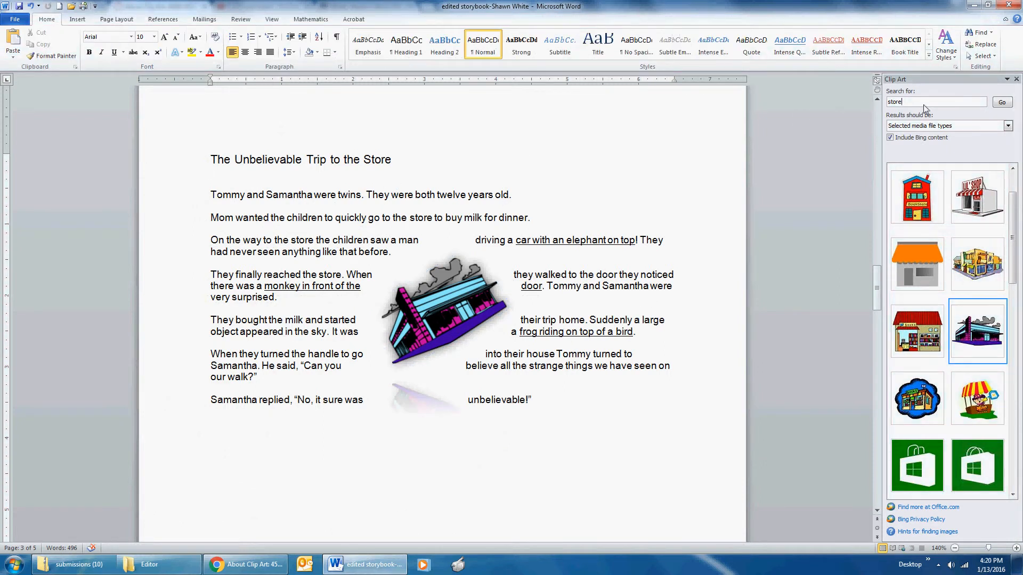
pyautogui.write('boy and girl')
pyautogui.press('Return')
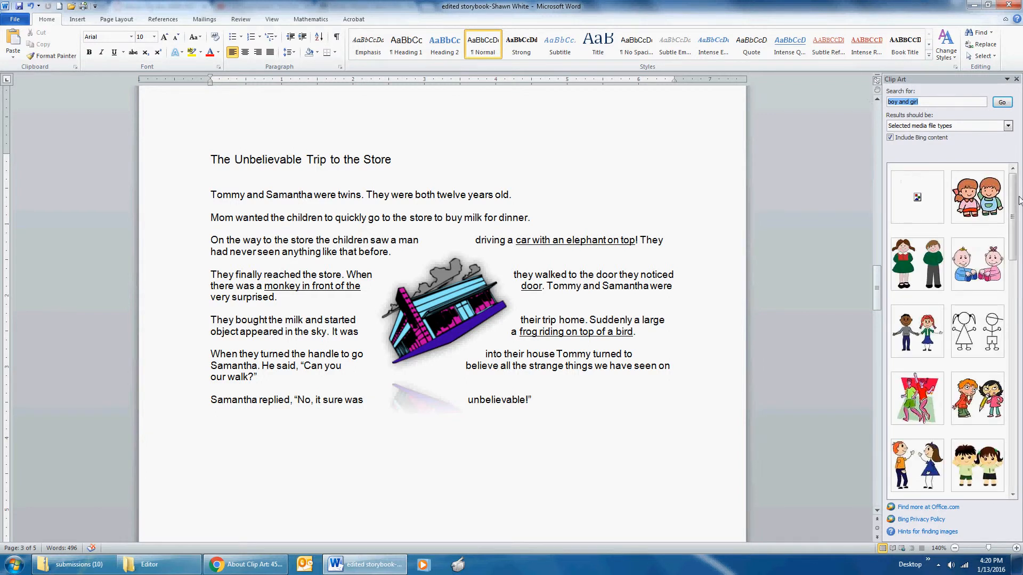
# Step: Try the clip art of two children walking with backpacks below the title, shrink it to about 6.25" square, and undo the insertion
pyautogui.moveTo(1014, 180); pyautogui.dragTo(1017, 271)
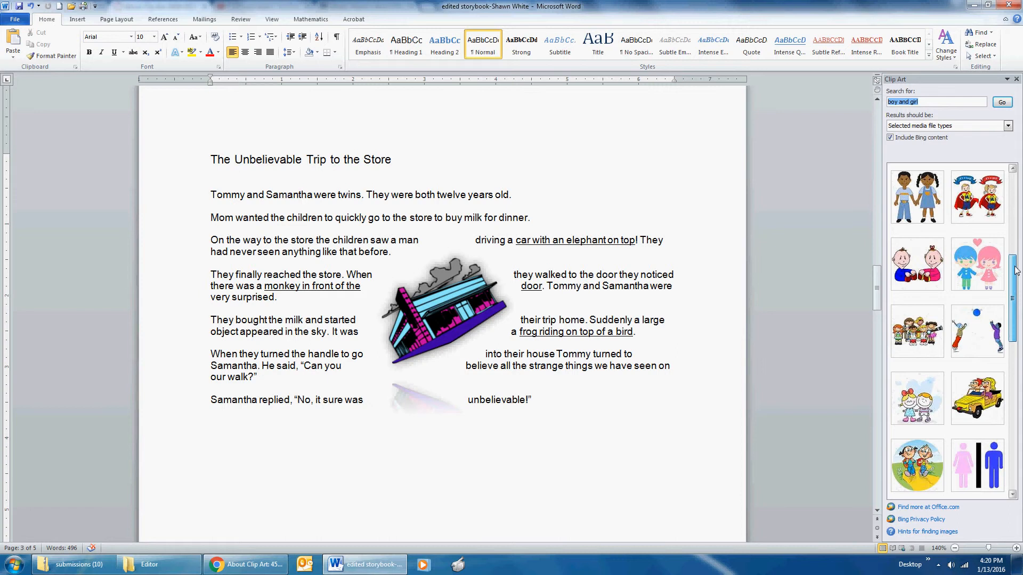
pyautogui.moveTo(1017, 270); pyautogui.dragTo(1020, 218)
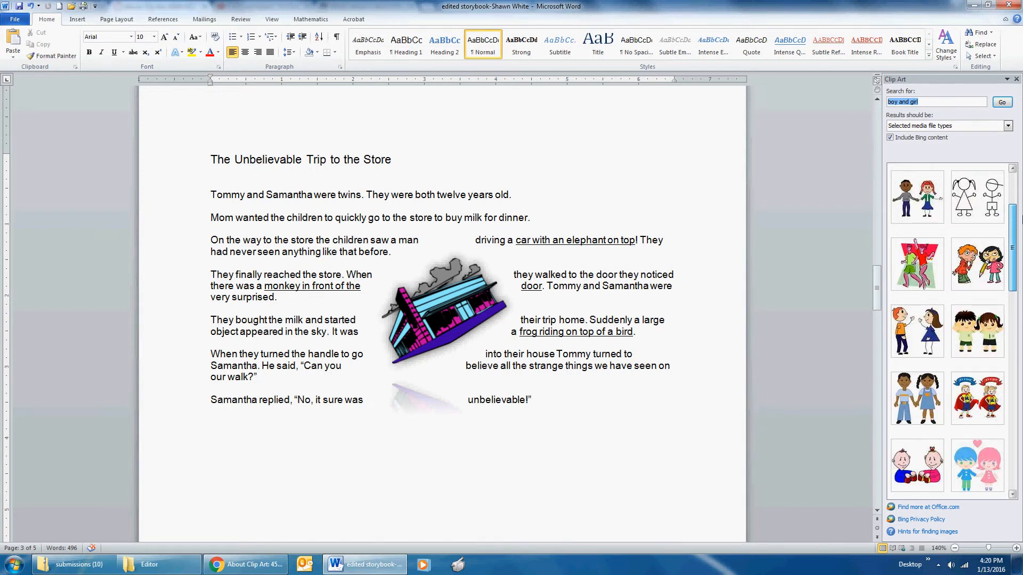
pyautogui.moveTo(1021, 218); pyautogui.dragTo(1017, 302)
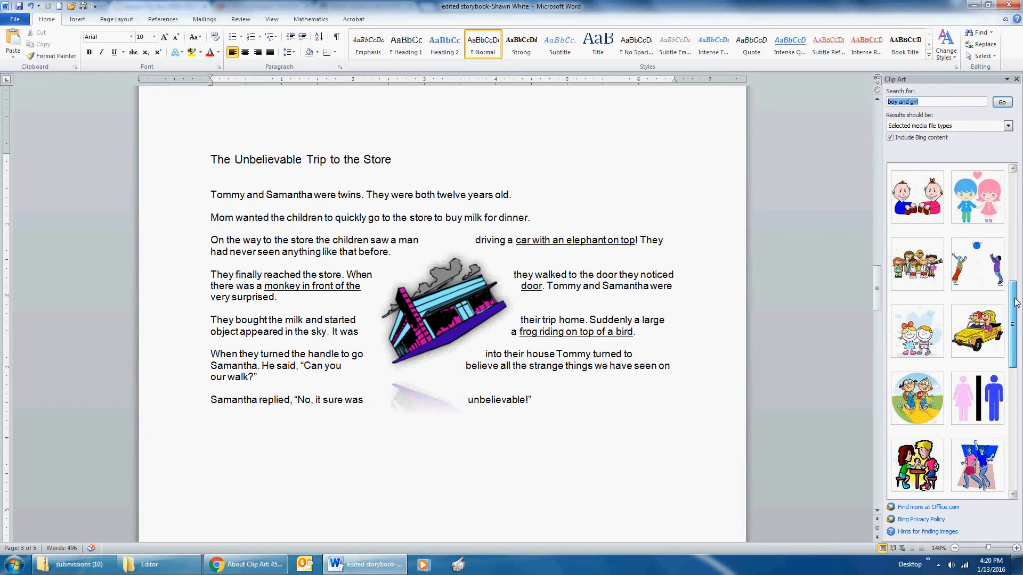
pyautogui.click(921, 397)
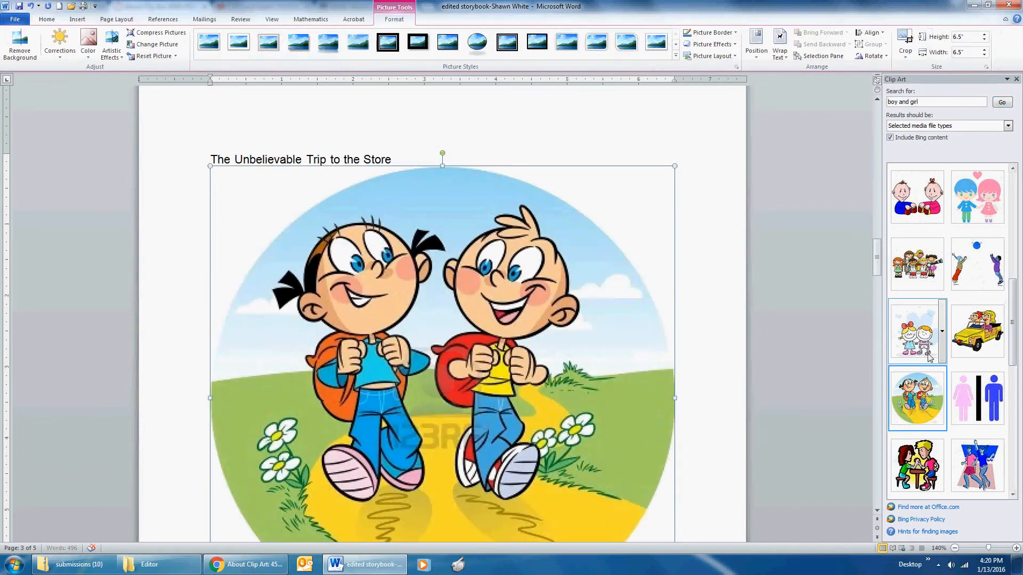
pyautogui.moveTo(675, 165)
pyautogui.mouseDown()
pyautogui.moveTo(602, 210)
pyautogui.moveTo(658, 170)
pyautogui.mouseUp()
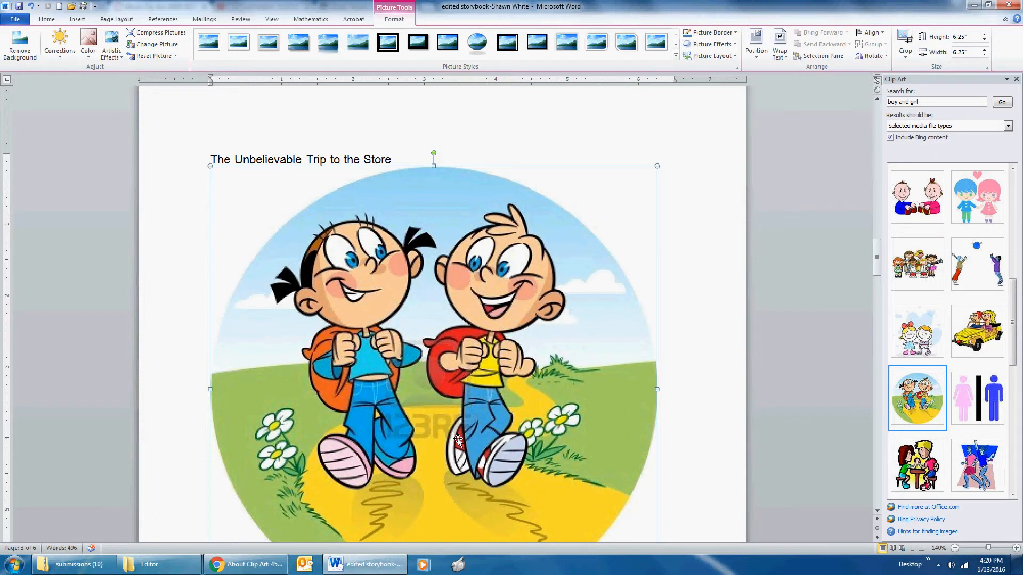
pyautogui.hotkey('ctrl', 'z')
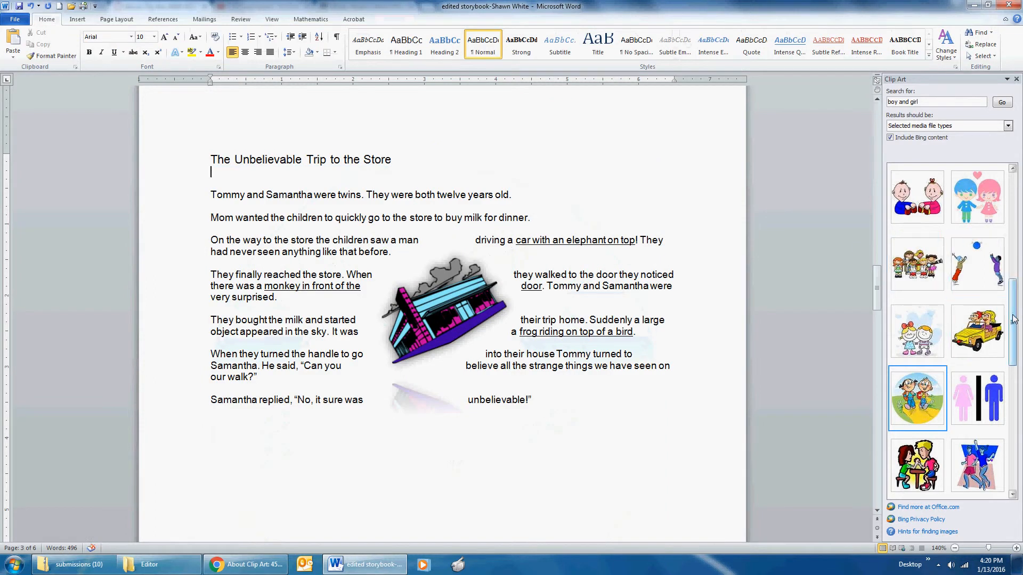
# Step: Insert the clip art of the boy and girl in matching light green school shirts below the title
pyautogui.scroll(3, 959, 320)
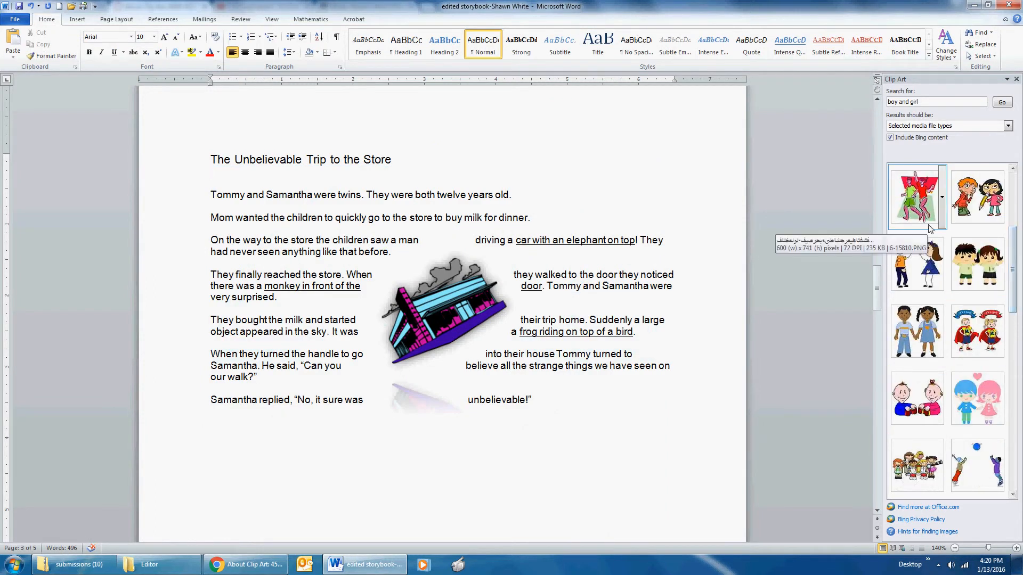
pyautogui.moveTo(1015, 278); pyautogui.dragTo(1014, 235)
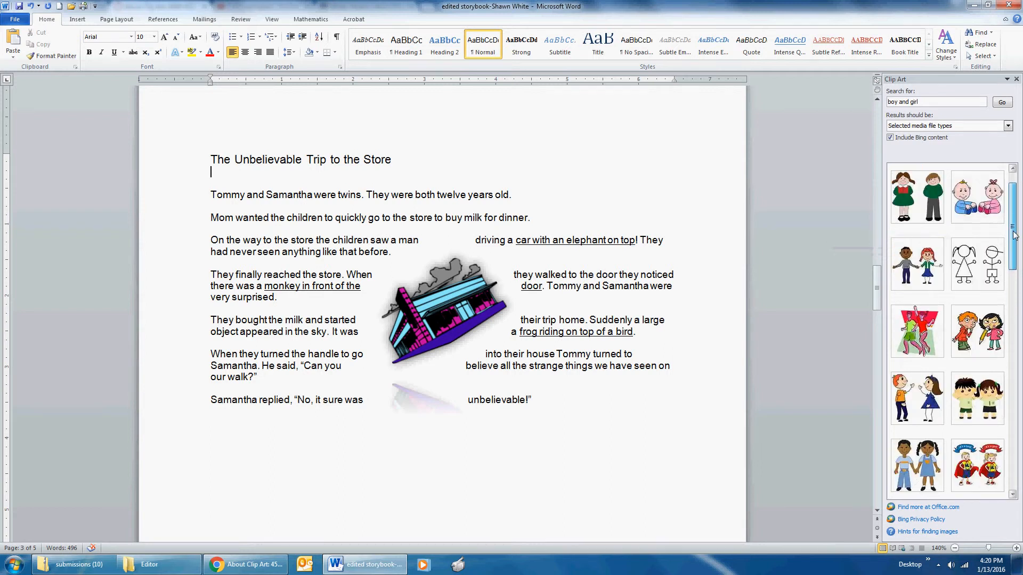
pyautogui.click(995, 395)
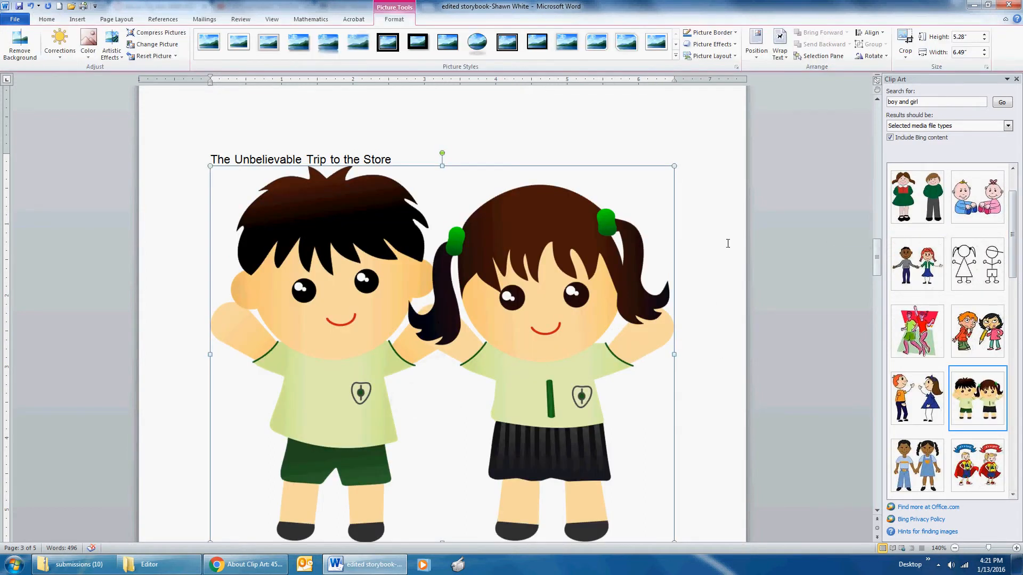
# Step: Shrink the boy and girl clip art proportionally to about 1.64" high by 2.02" wide
pyautogui.moveTo(672, 167); pyautogui.dragTo(341, 414)
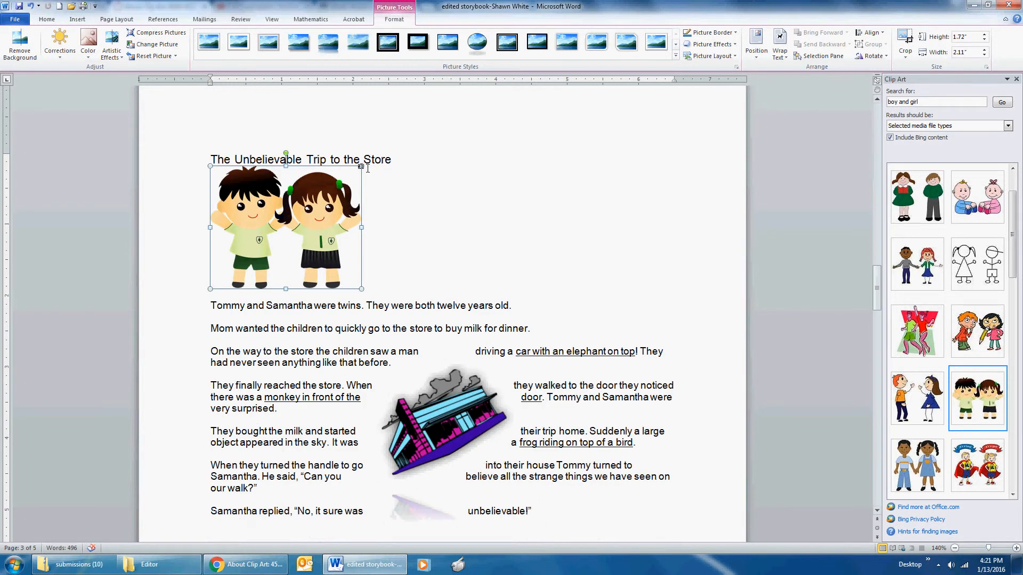
pyautogui.moveTo(361, 166); pyautogui.dragTo(355, 172)
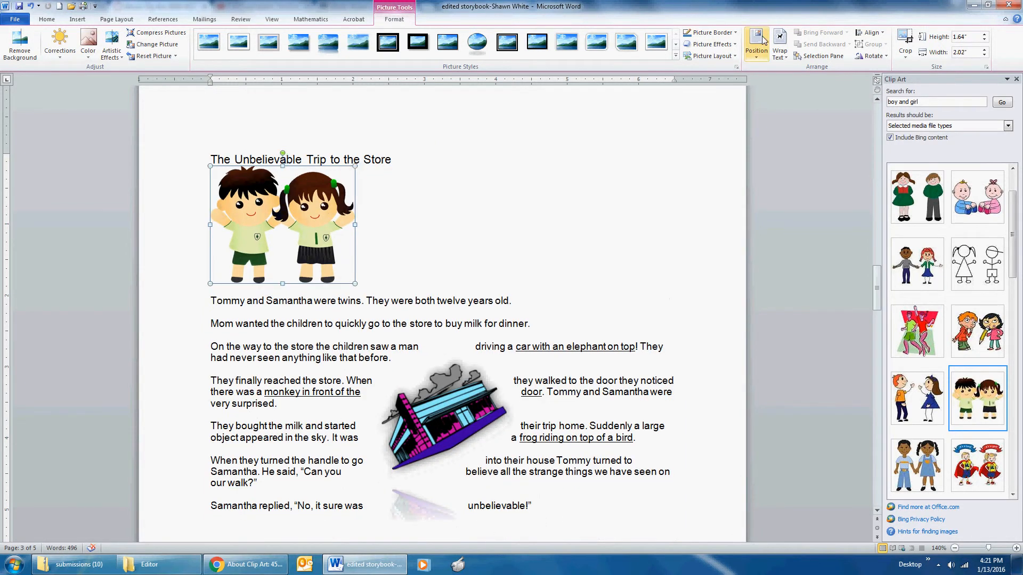
# Step: Set the boy and girl clip art's text wrapping to Tight and move it over the store's lower-right part
pyautogui.click(780, 52)
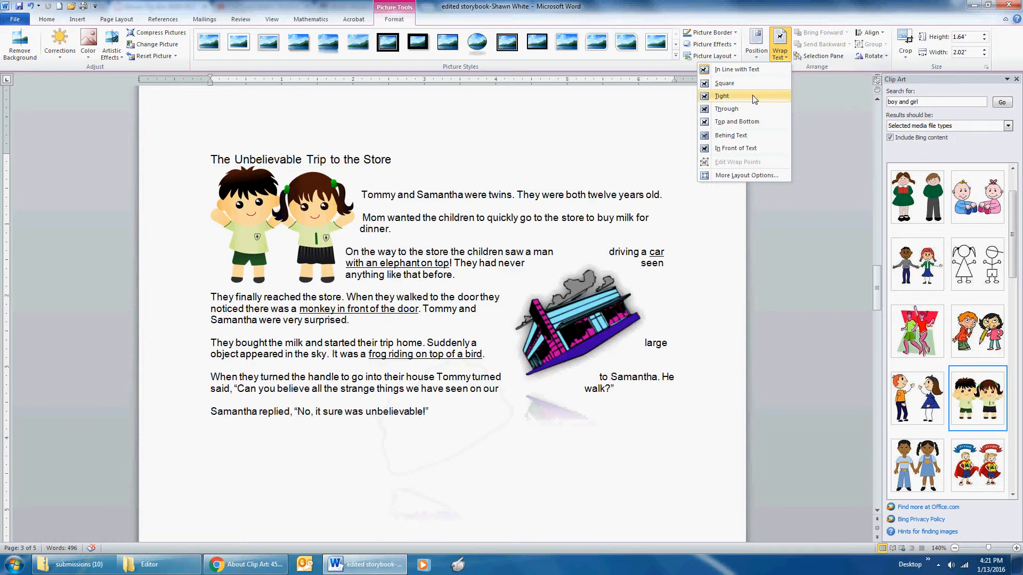
pyautogui.click(723, 95)
pyautogui.moveTo(292, 214); pyautogui.dragTo(550, 344)
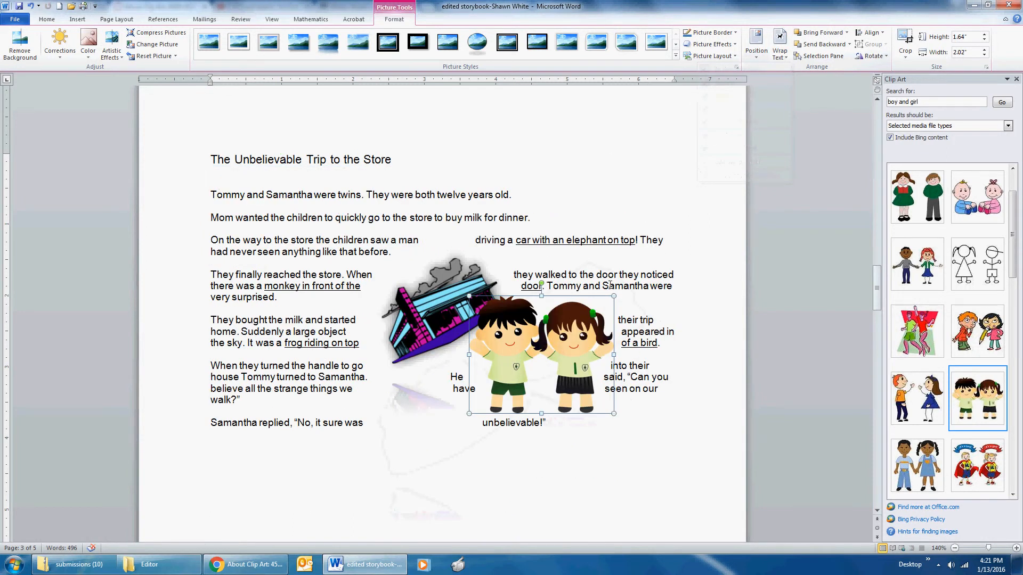
# Step: Switch to Chrome and read the lesson's instructions for placing the clip art over the store and making its background transparent
pyautogui.click(245, 564)
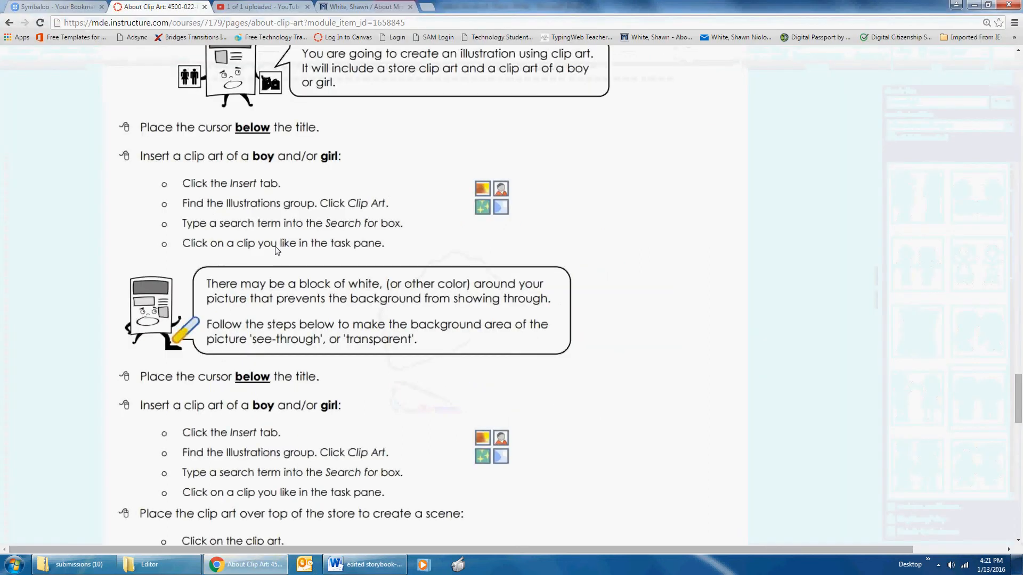
pyautogui.scroll(-2, 286, 423)
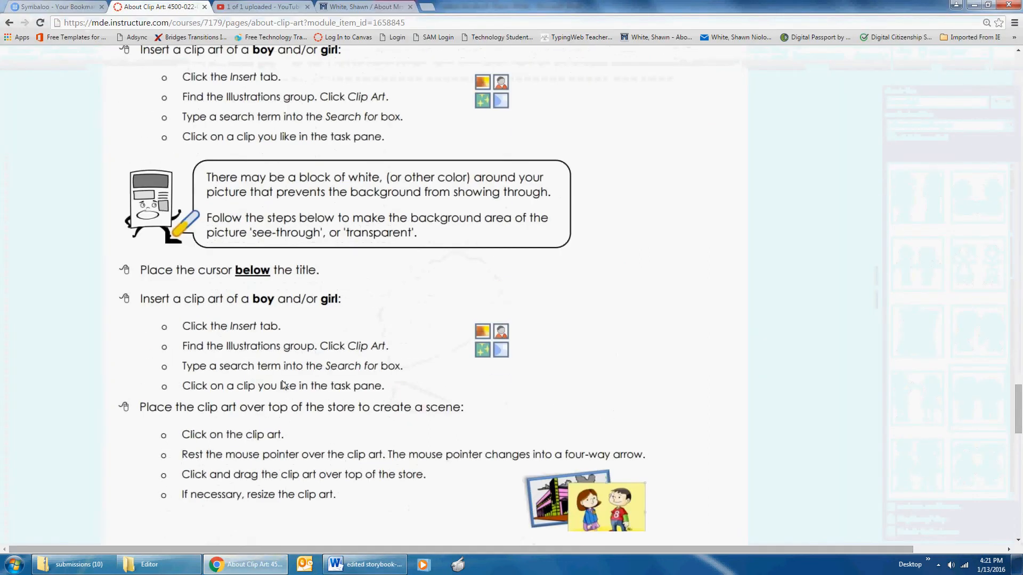
pyautogui.scroll(-1, 261, 387)
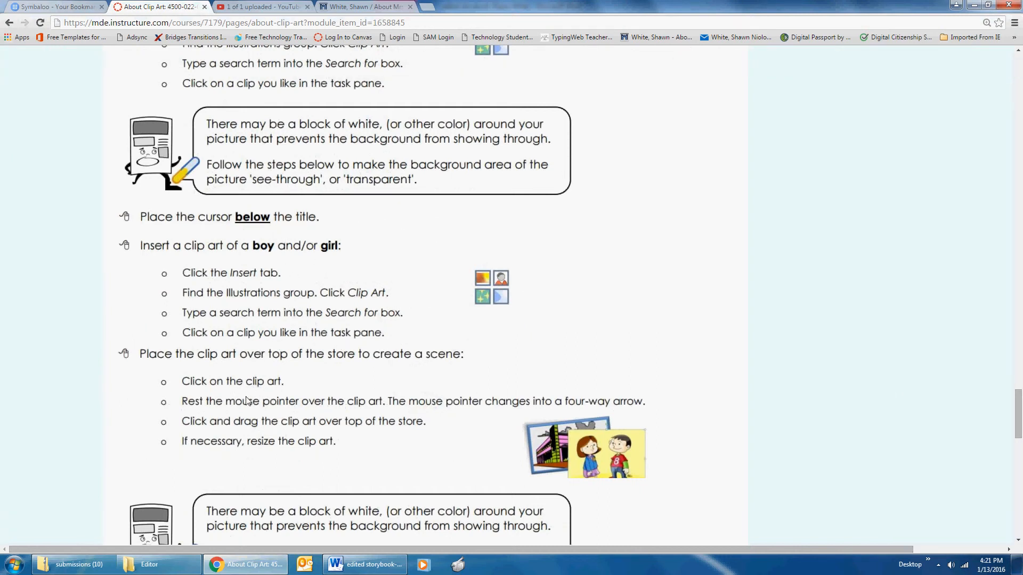
pyautogui.scroll(-2, 246, 400)
pyautogui.scroll(-4, 246, 400)
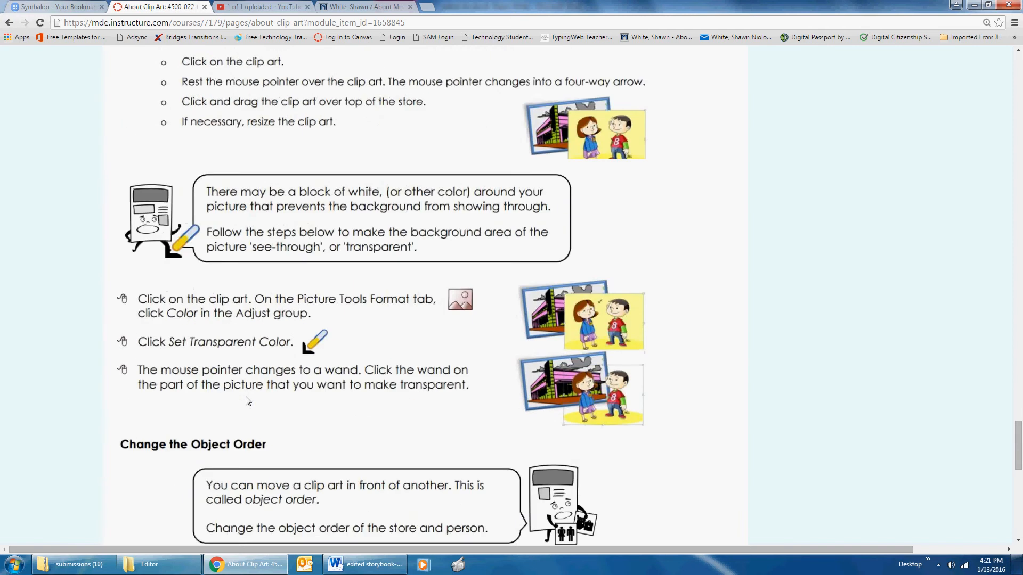
pyautogui.click(354, 566)
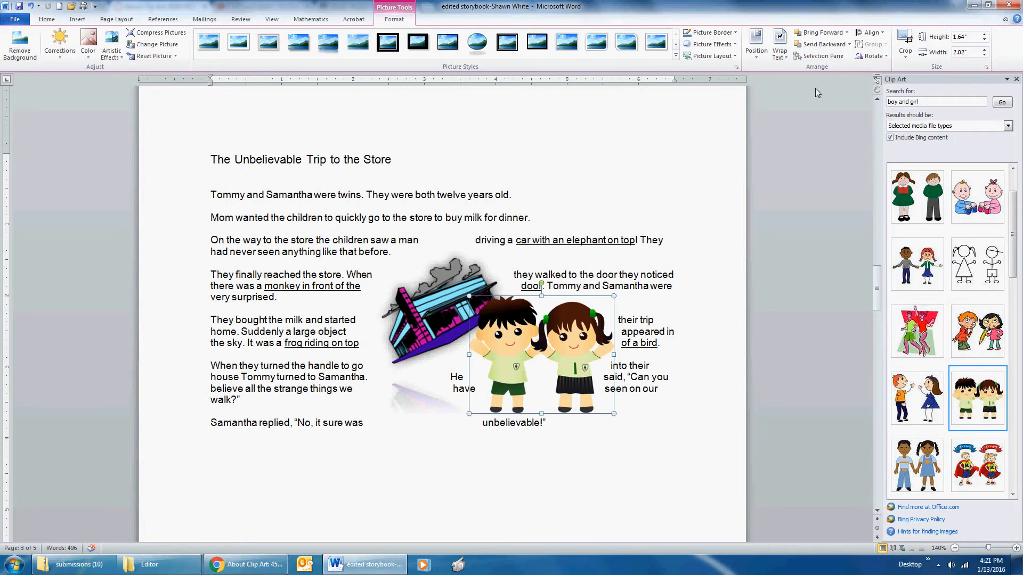
pyautogui.click(268, 565)
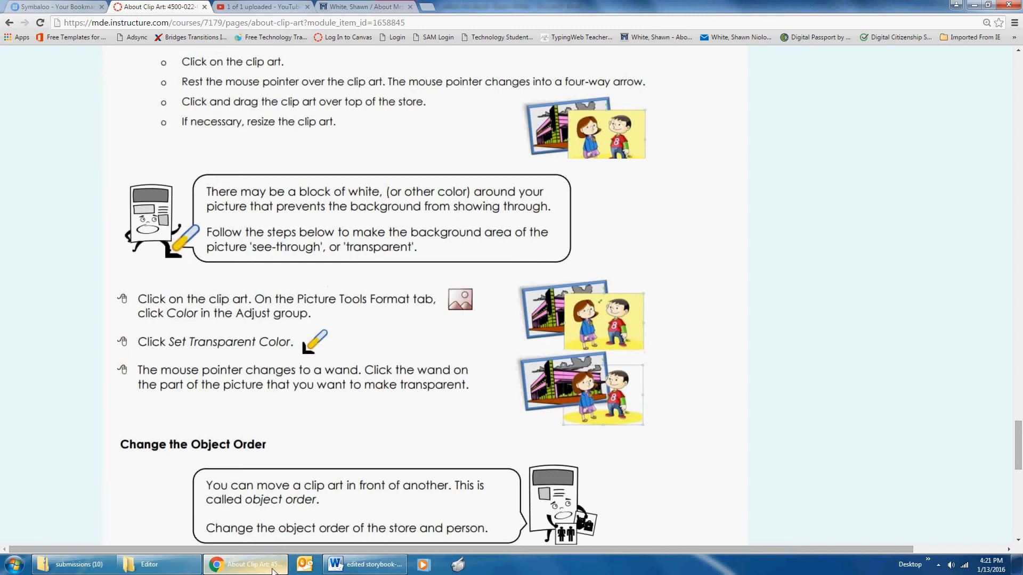
# Step: Switch back to Word, nudge the children clip art closer to the store, and set its white background as the transparent color
pyautogui.click(274, 571)
pyautogui.moveTo(522, 356)
pyautogui.mouseDown()
pyautogui.moveTo(461, 327)
pyautogui.moveTo(519, 355)
pyautogui.mouseUp()
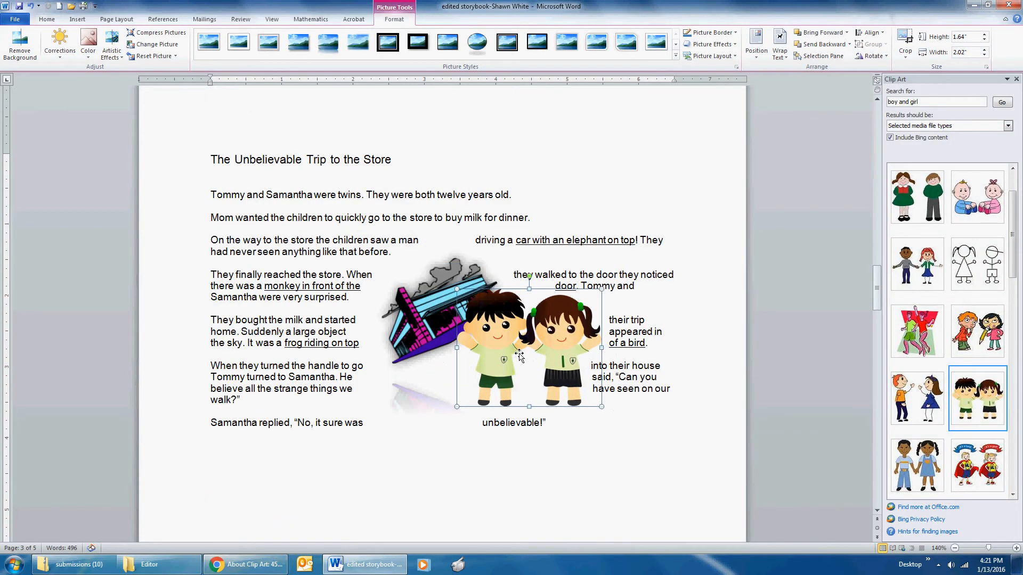
pyautogui.click(89, 53)
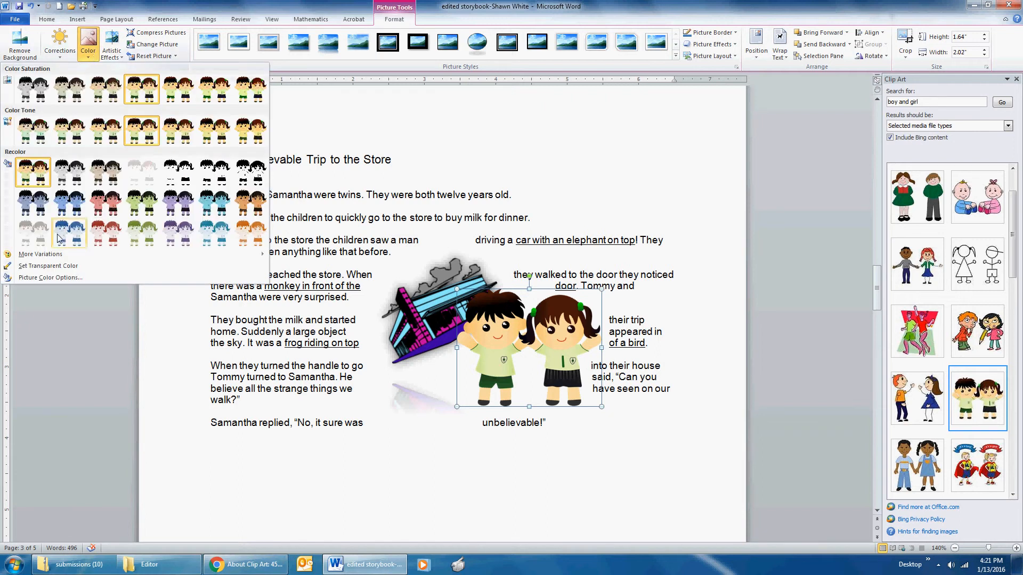
pyautogui.click(49, 267)
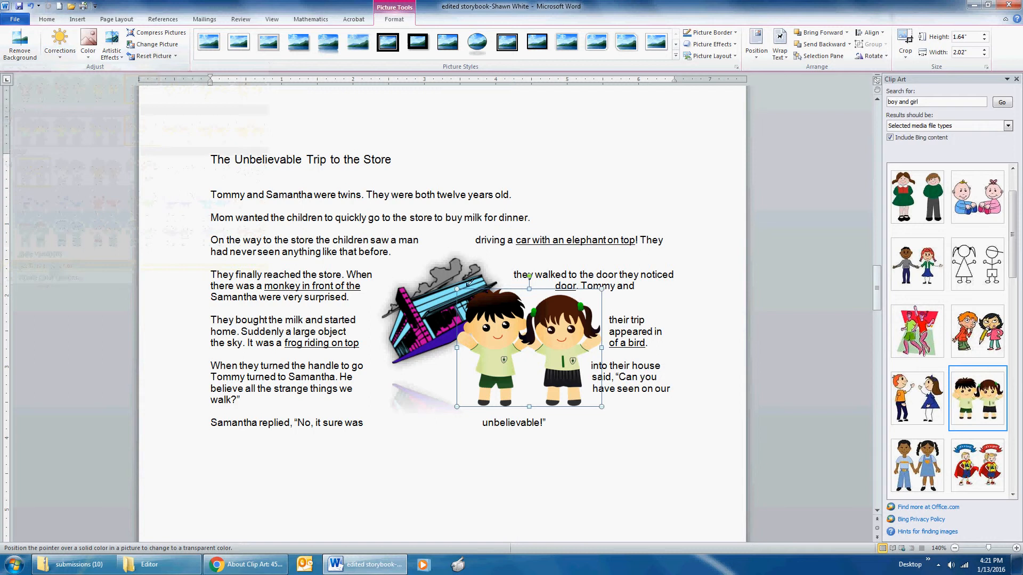
pyautogui.click(464, 365)
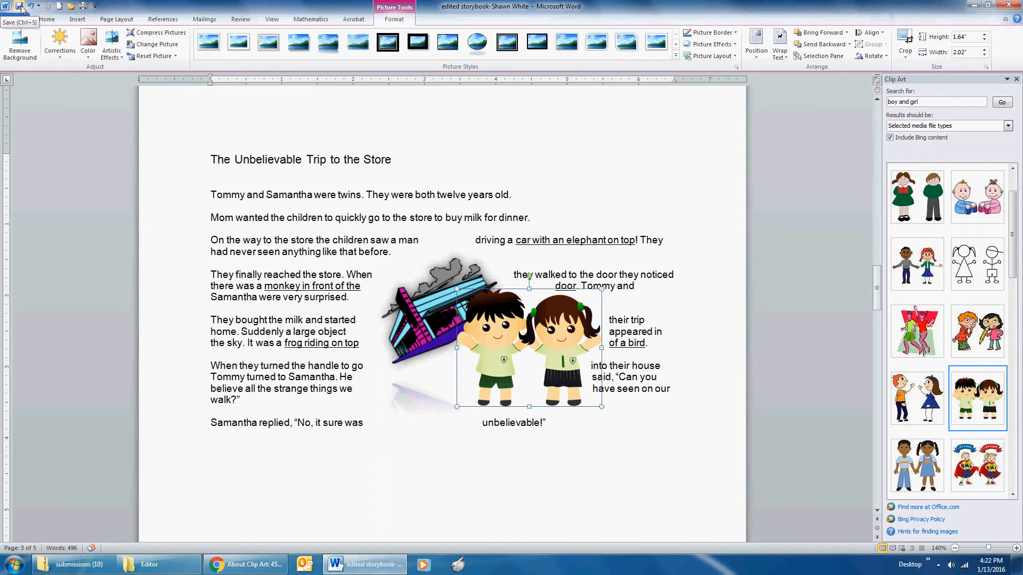
# Step: Switch to Chrome and read the lesson's sections on changing the object order and grouping clip art
pyautogui.click(245, 565)
pyautogui.scroll(-3, 339, 424)
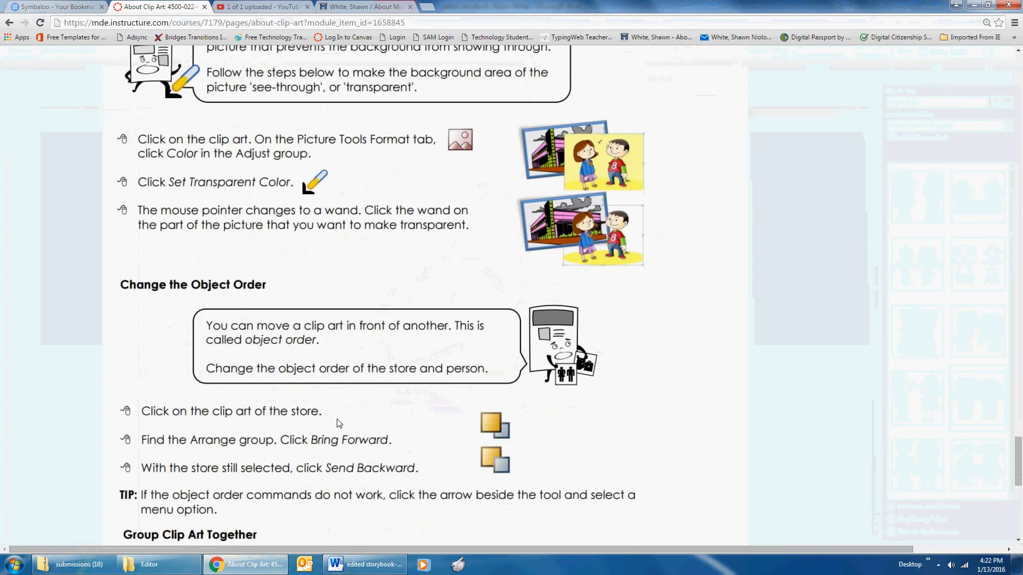
pyautogui.scroll(-4, 339, 423)
pyautogui.scroll(-1, 339, 424)
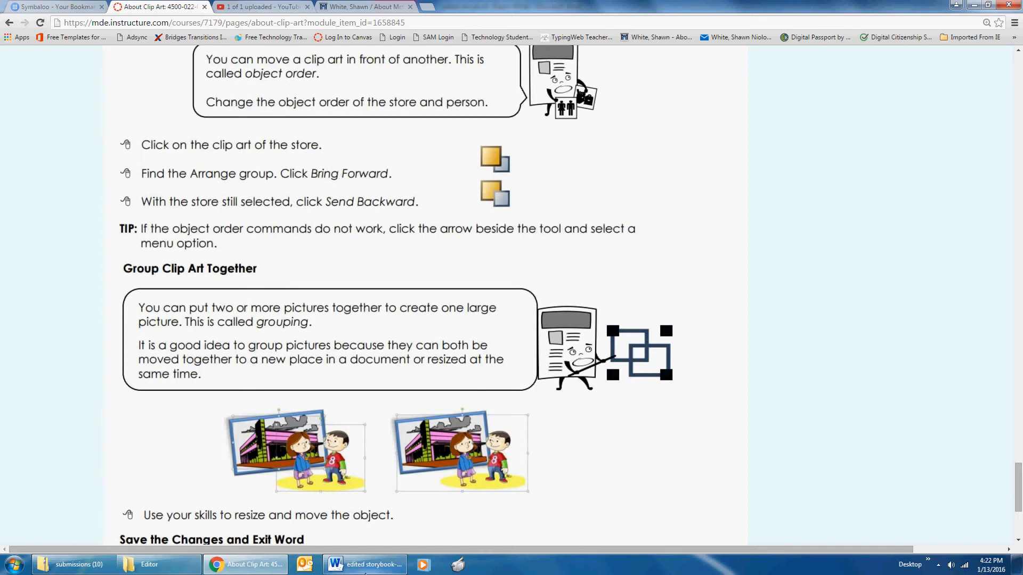
# Step: Switch back to Word and try sending the children clip art backward behind the store
pyautogui.click(375, 566)
pyautogui.rightClick(544, 358)
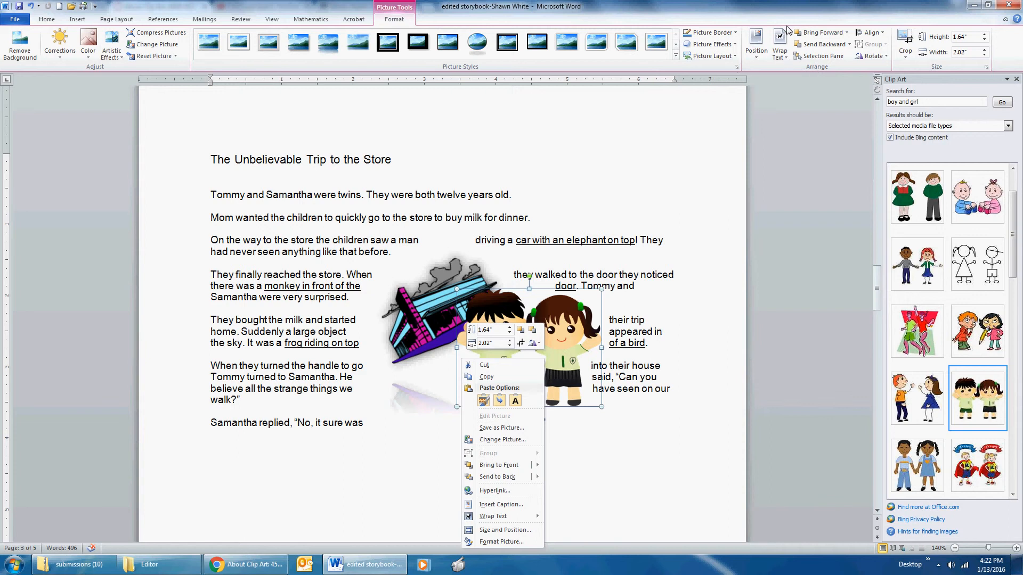
pyautogui.click(830, 33)
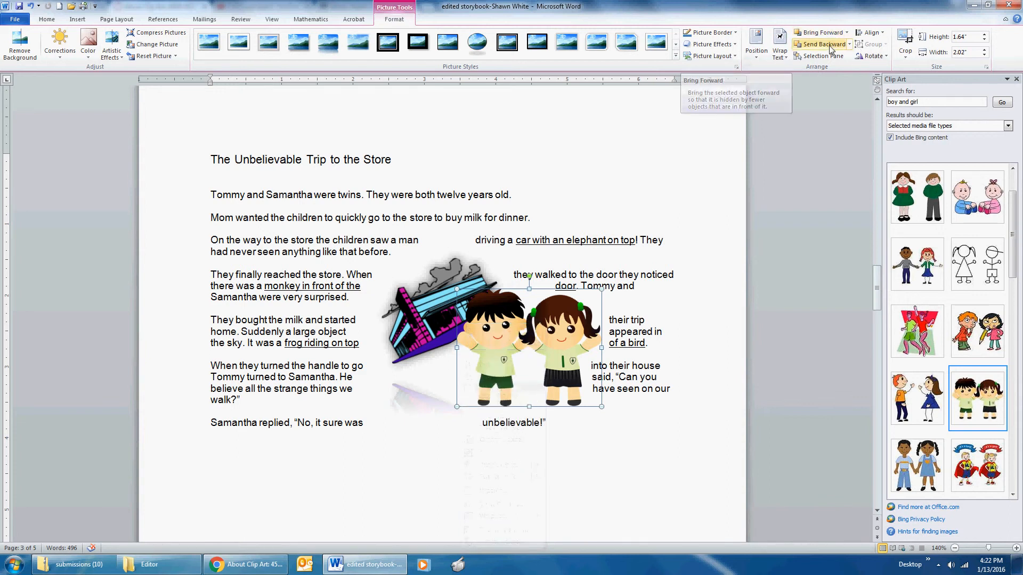
pyautogui.click(825, 44)
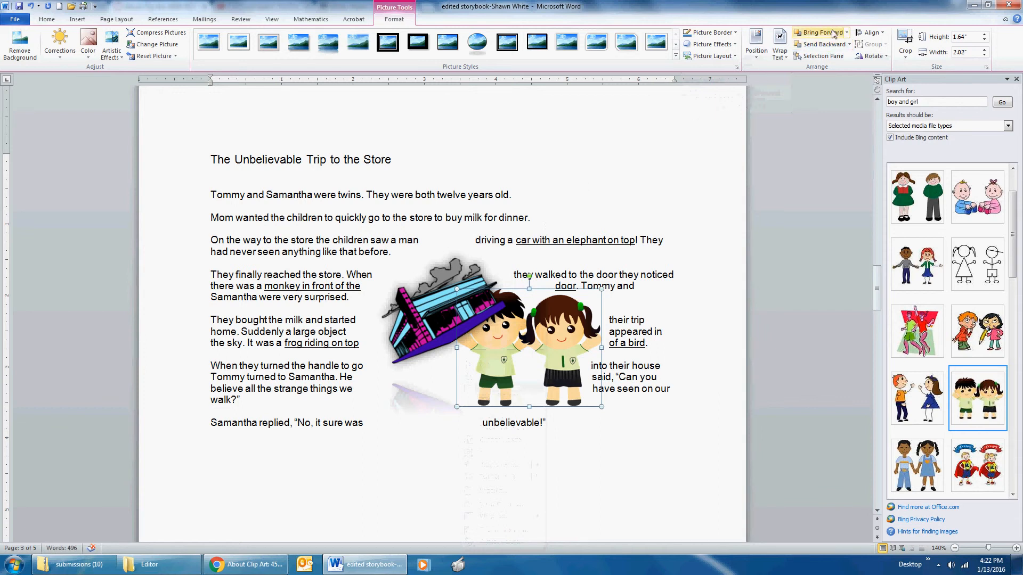
# Step: Bring the store clip art forward and send it backward again behind the children
pyautogui.click(428, 301)
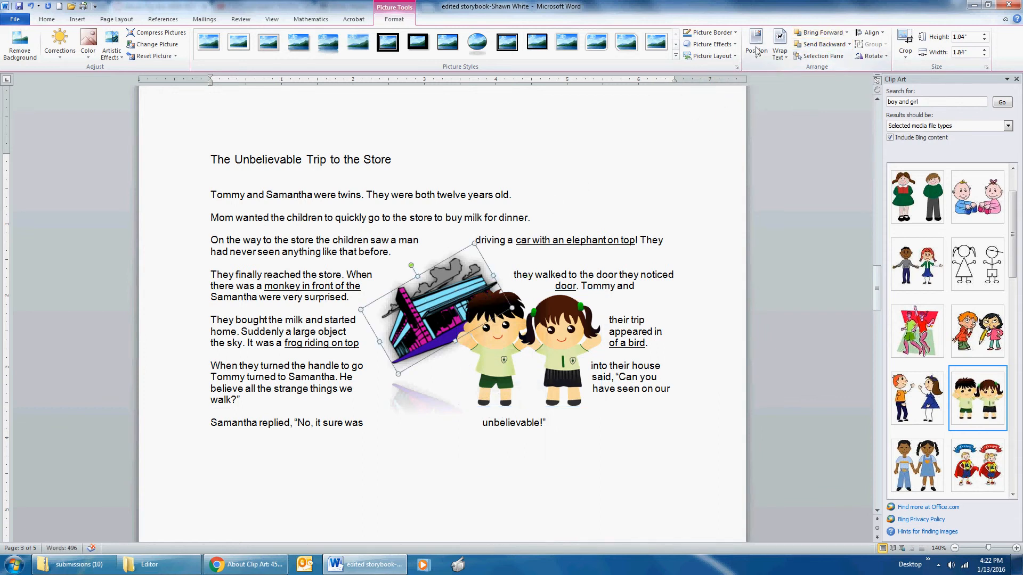
pyautogui.click(829, 34)
pyautogui.click(831, 43)
# Step: Try grouping the children and store clip arts and shrinking the group to about 1.42" by 2.28", and undo this
pyautogui.click(539, 319)
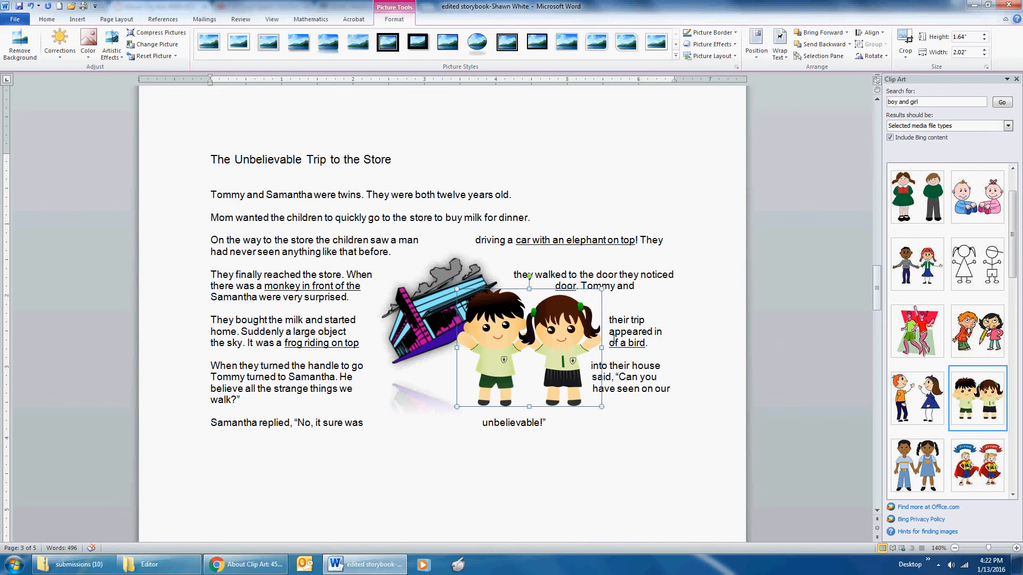
pyautogui.keyDown('shift'); pyautogui.click(424, 313); pyautogui.keyUp('shift')
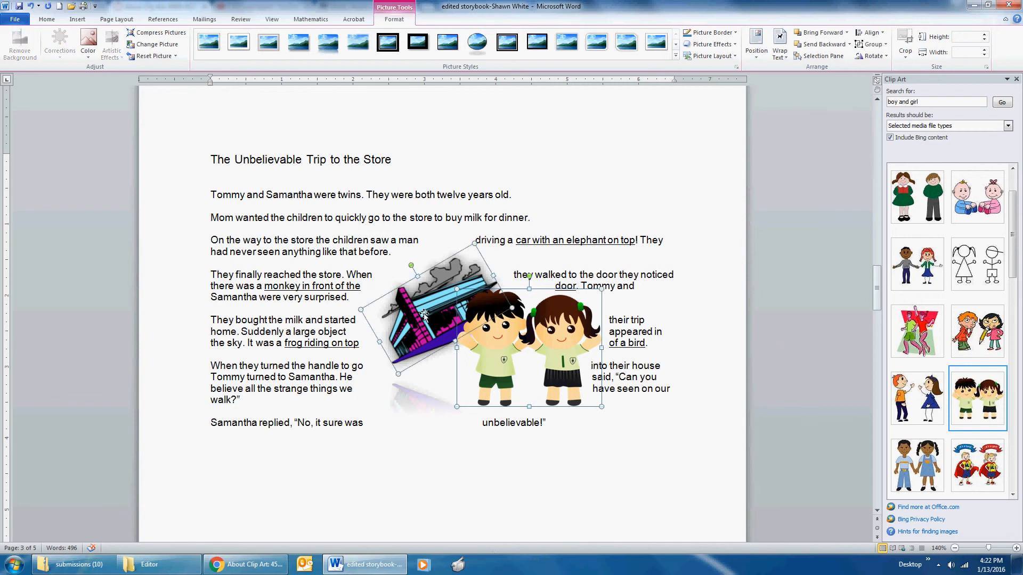
pyautogui.click(880, 45)
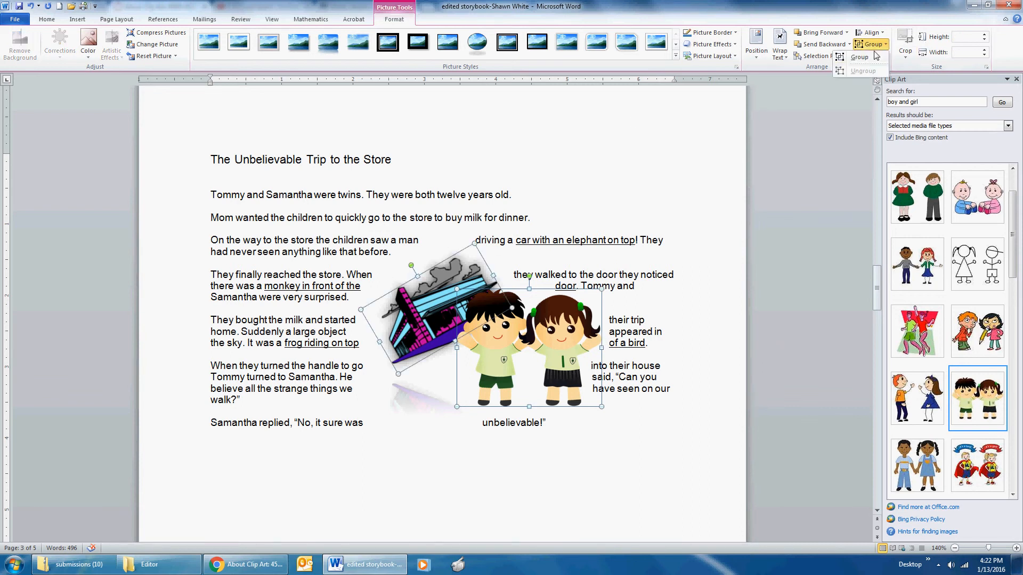
pyautogui.click(866, 57)
pyautogui.moveTo(605, 268); pyautogui.dragTo(537, 301)
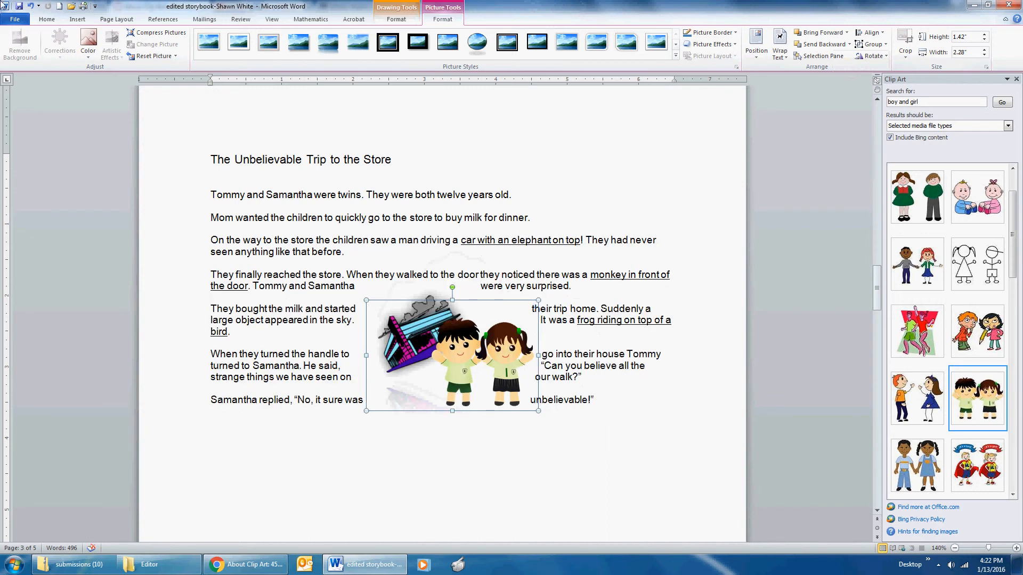
pyautogui.click(31, 6)
pyautogui.click(30, 6)
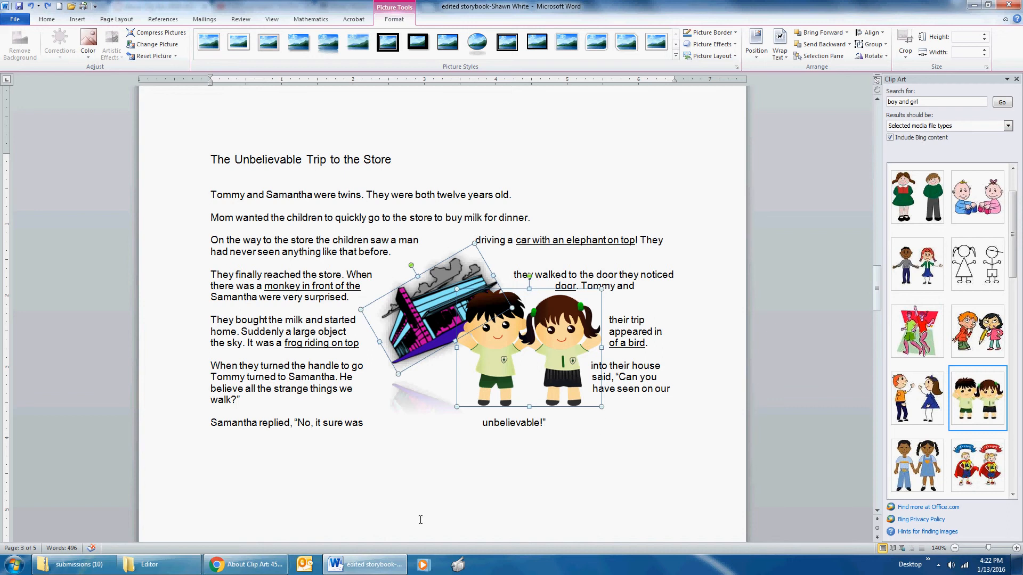
# Step: Switch to Chrome and read the lesson's remaining instructions on grouping, resizing, moving the object, and saving
pyautogui.click(245, 564)
pyautogui.scroll(-2, 400, 382)
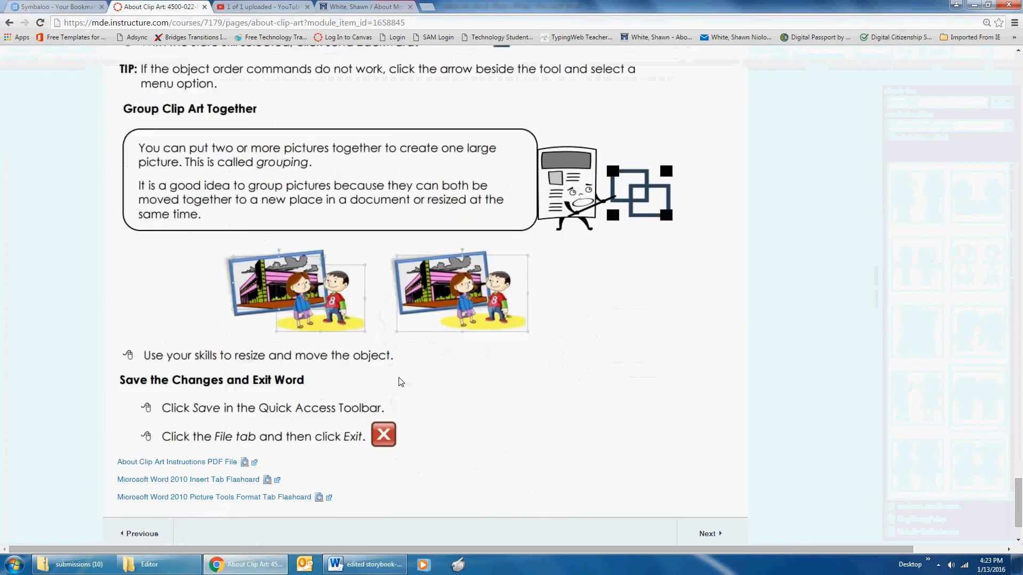
pyautogui.scroll(-2, 401, 382)
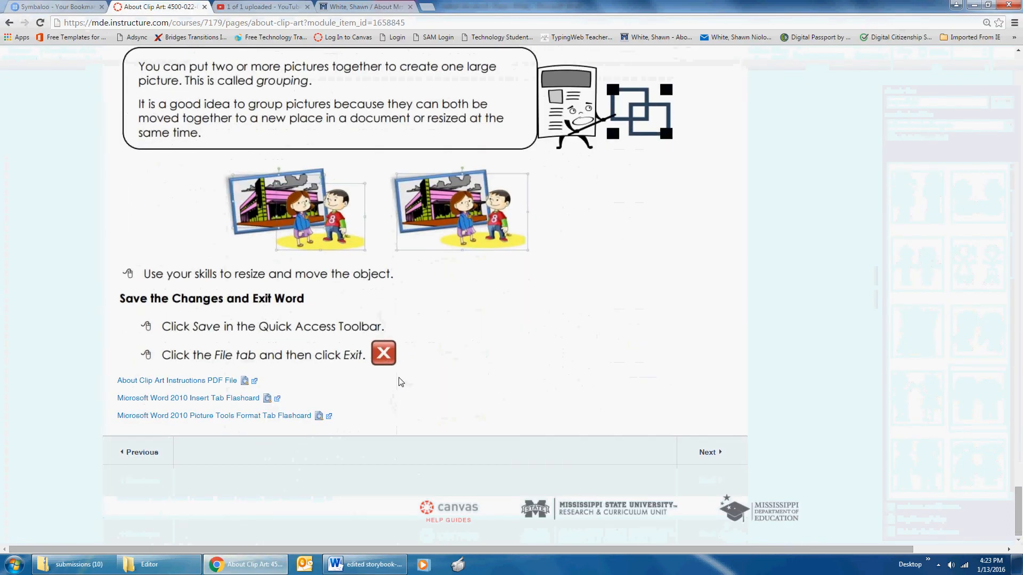
pyautogui.scroll(2, 401, 382)
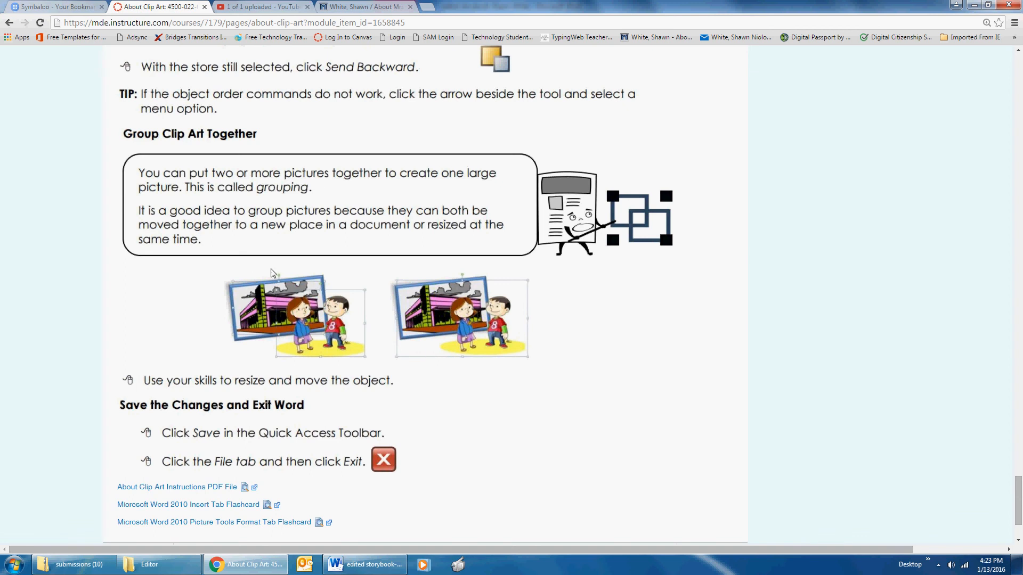
# Step: Back in Word, shrink and move the store and children clip arts together to the left of the story title, and save the document
pyautogui.click(345, 563)
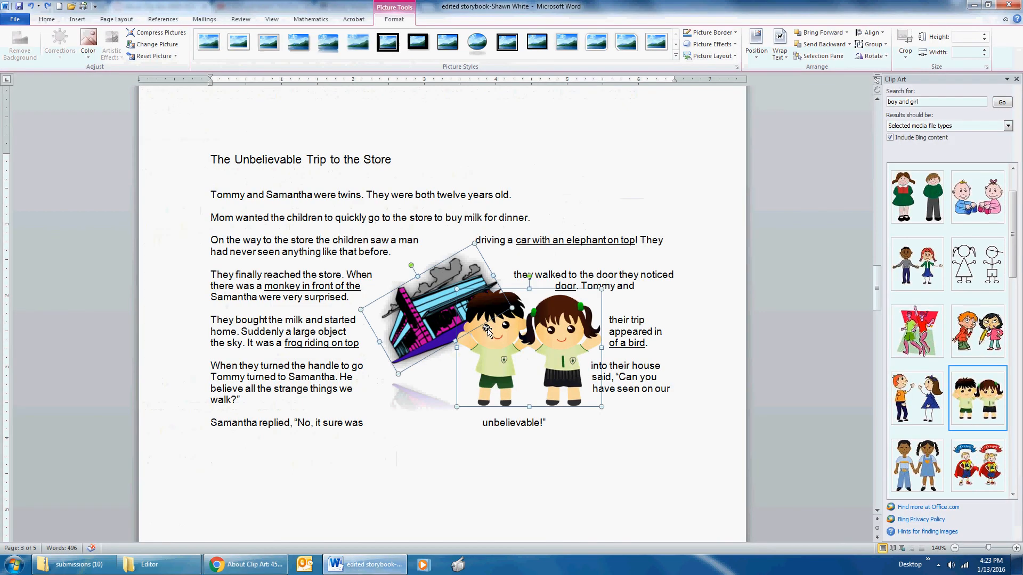
pyautogui.moveTo(601, 291); pyautogui.dragTo(527, 349)
pyautogui.moveTo(440, 346); pyautogui.dragTo(238, 142)
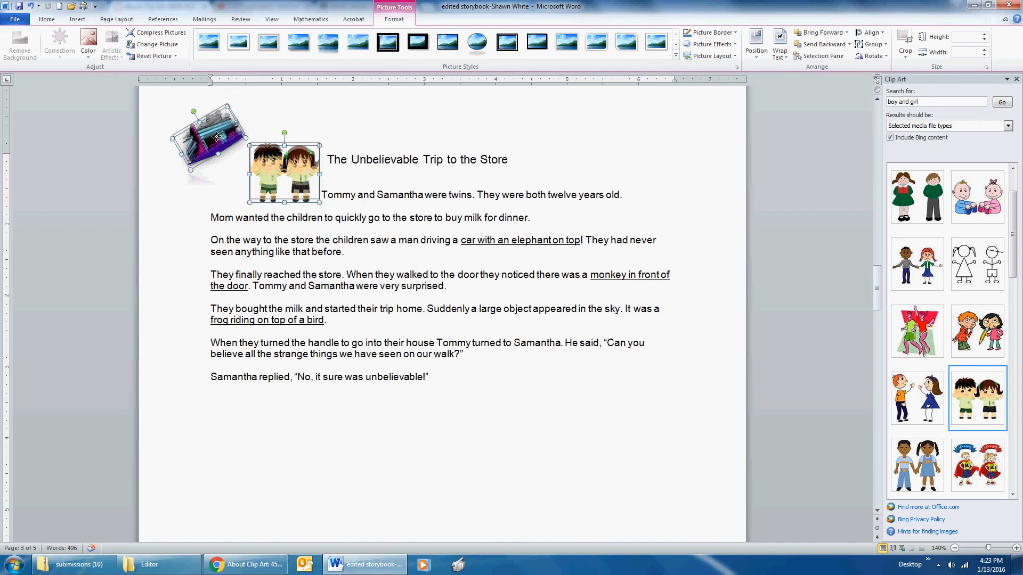
pyautogui.moveTo(296, 176); pyautogui.dragTo(287, 174)
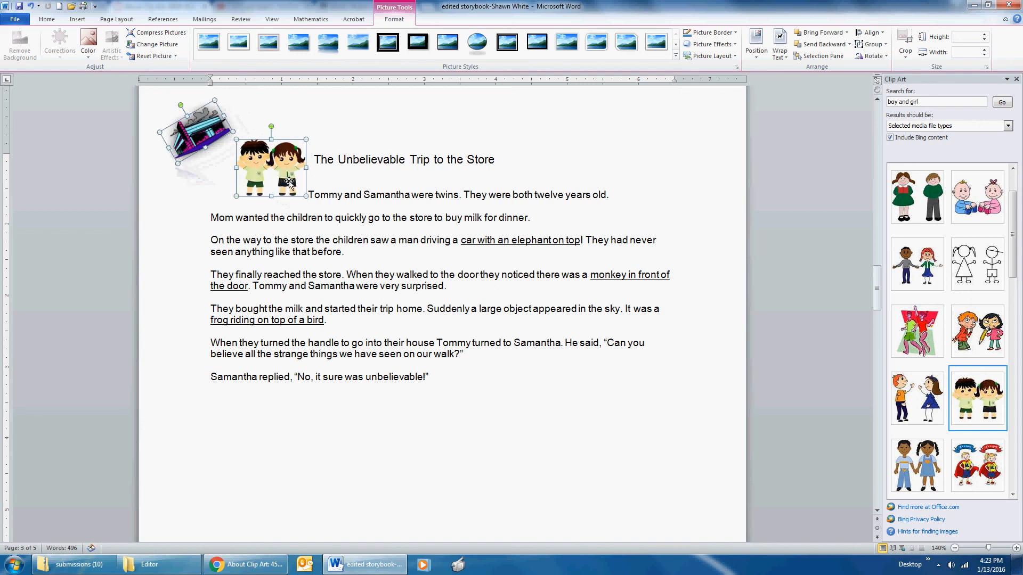
pyautogui.click(19, 7)
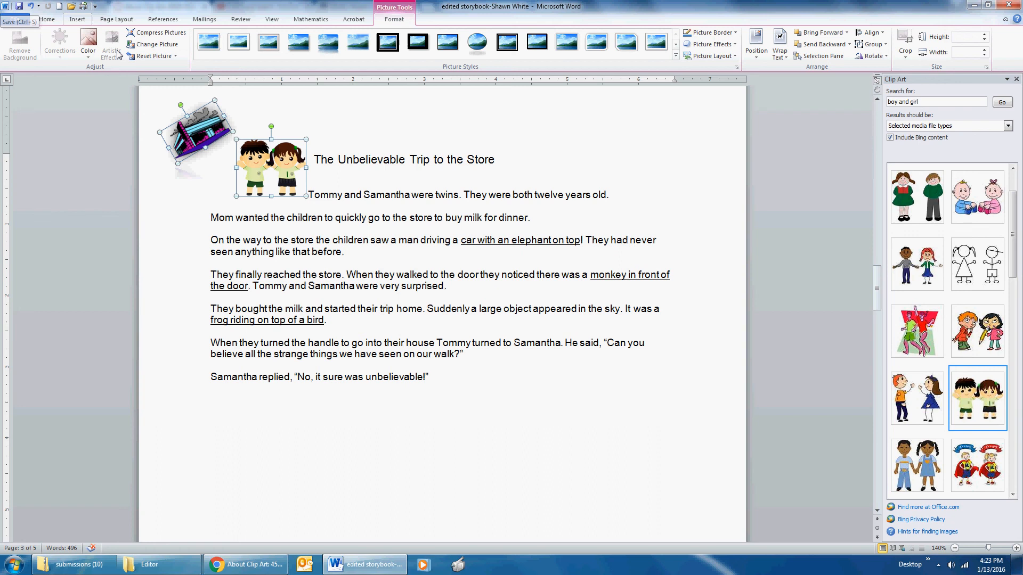
# Step: Switch to Chrome and review the lesson's closing instructions for saving the changes and exiting Word
pyautogui.click(245, 564)
pyautogui.scroll(-2, 421, 294)
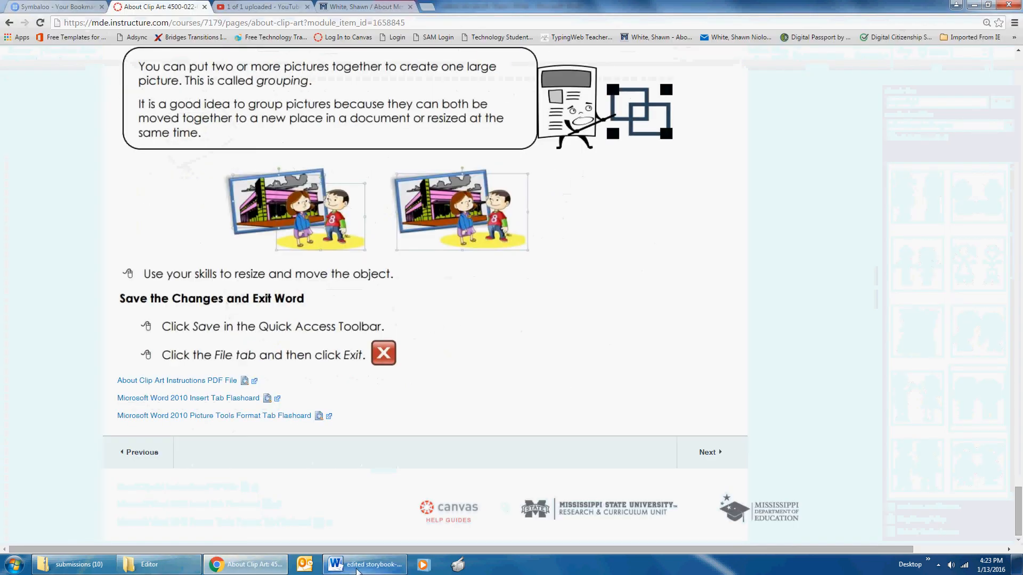
pyautogui.moveTo(357, 571)
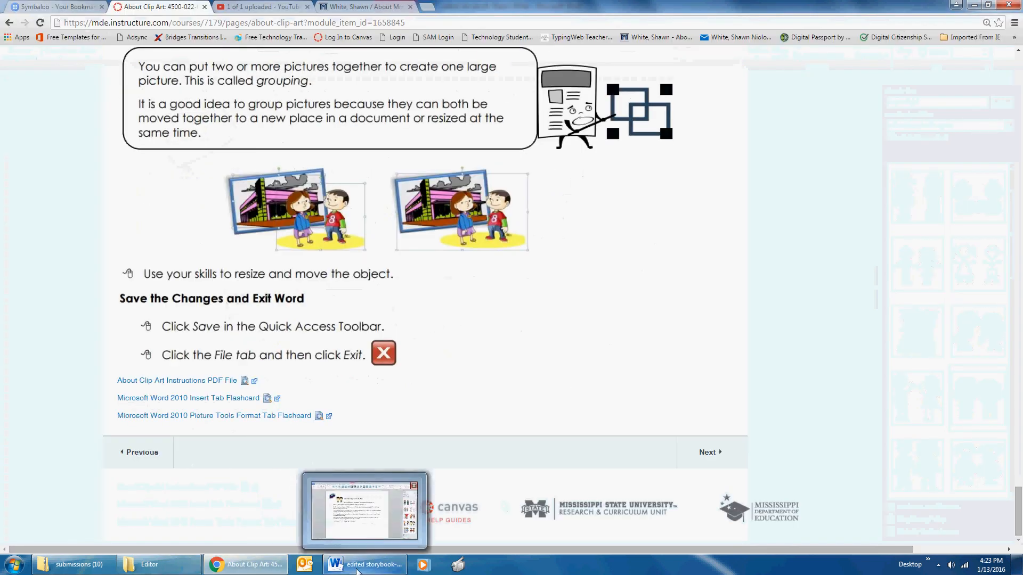
pyautogui.click(170, 566)
pyautogui.click(245, 565)
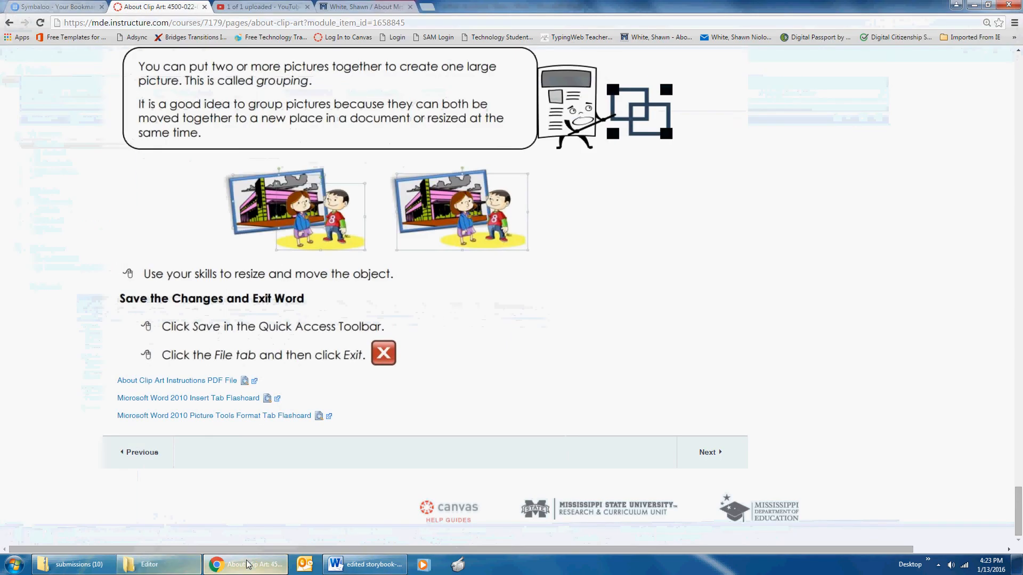